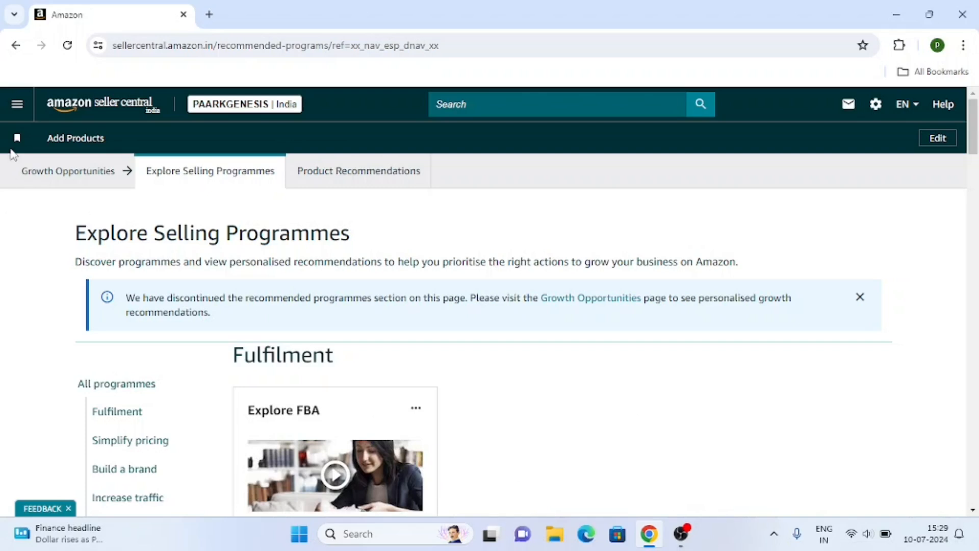
Go to Catalogue > Add Products from the seller navigation menu.
left_click(17, 107)
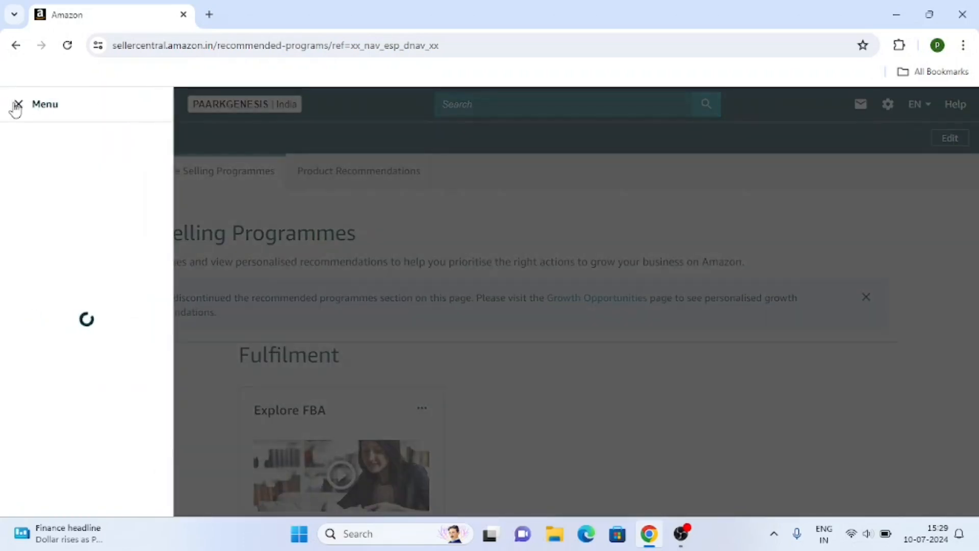
mouse_move(59, 145)
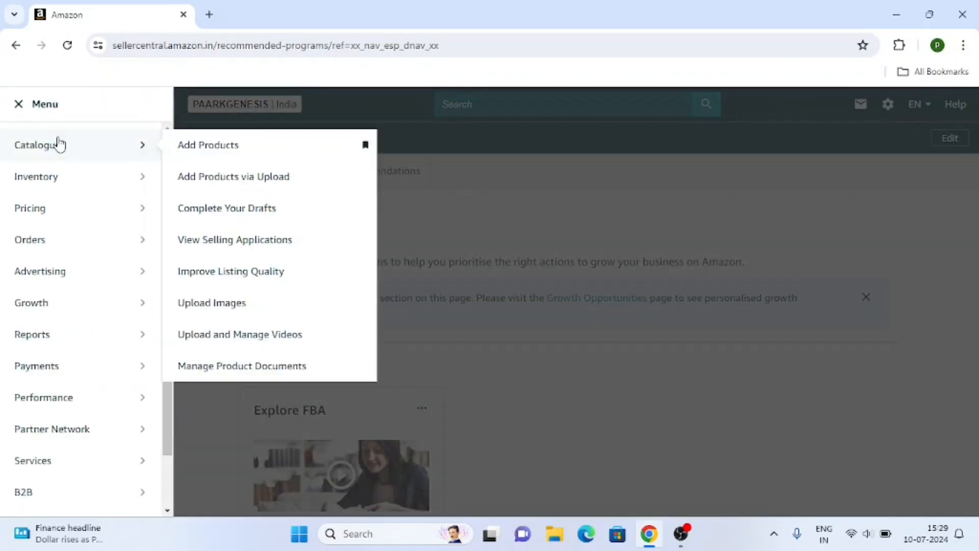
left_click(226, 146)
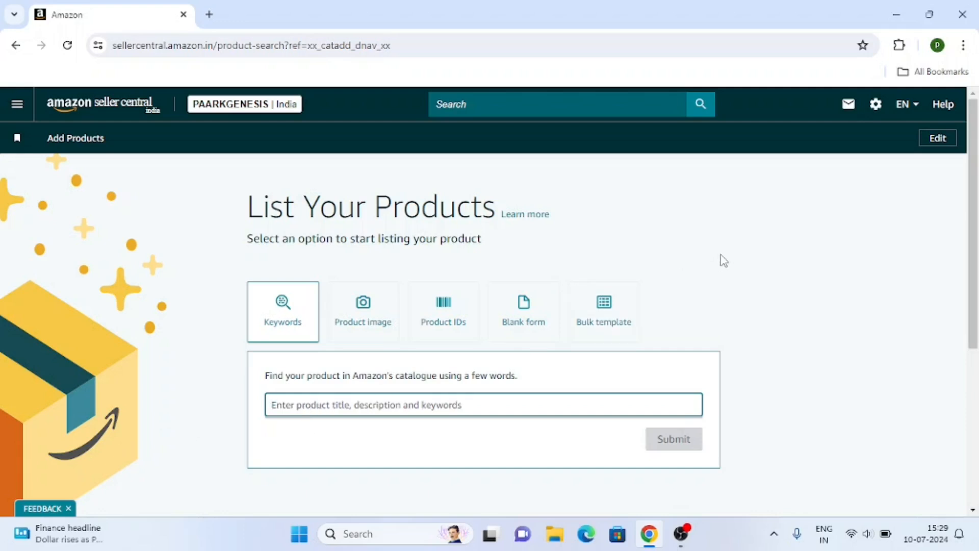
Search the catalogue for 'tshirt for men' using the keyword suggestion.
type("tshirt")
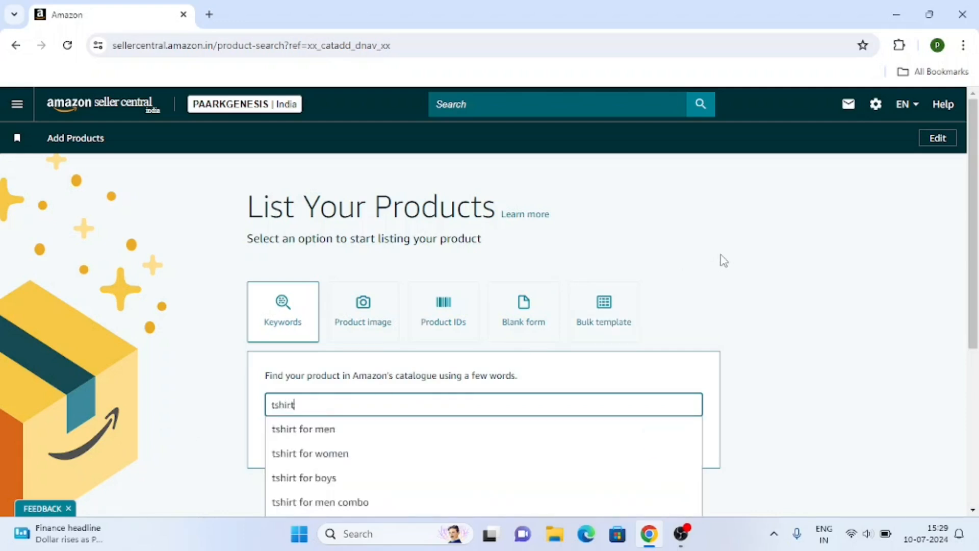
scroll(440, 306, "down", 1)
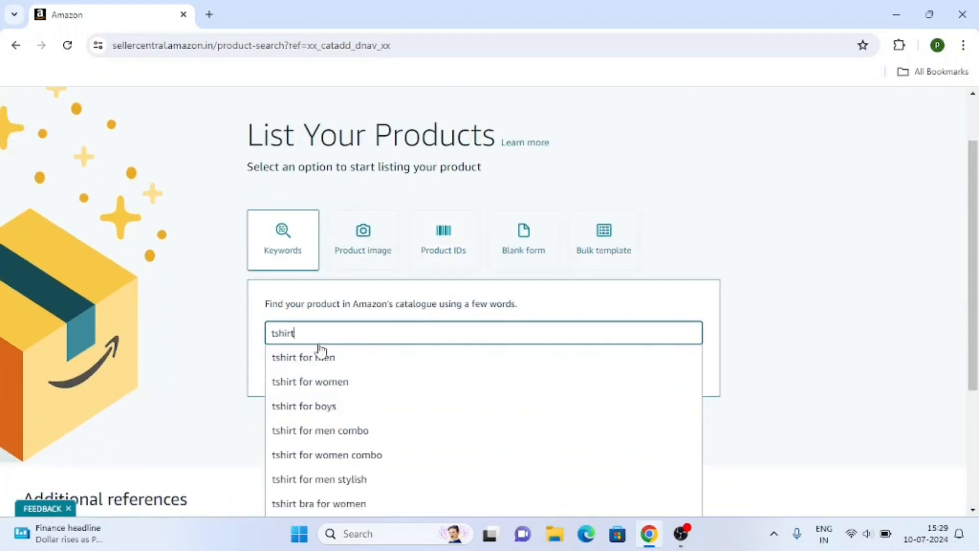
left_click(326, 360)
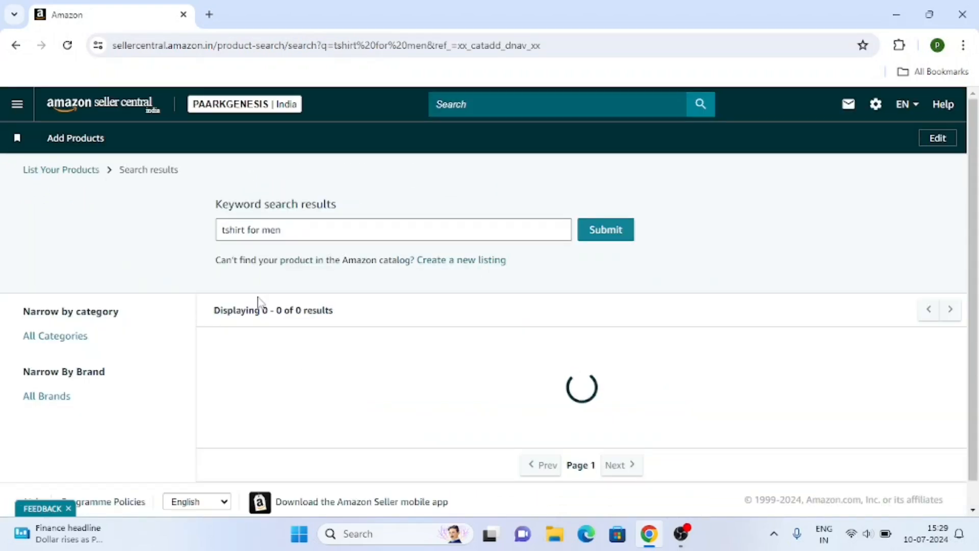
Set the condition of the second result, the TAGDO waffle-knit tee, to New.
scroll(345, 326, "down", 15)
scroll(350, 328, "up", 15)
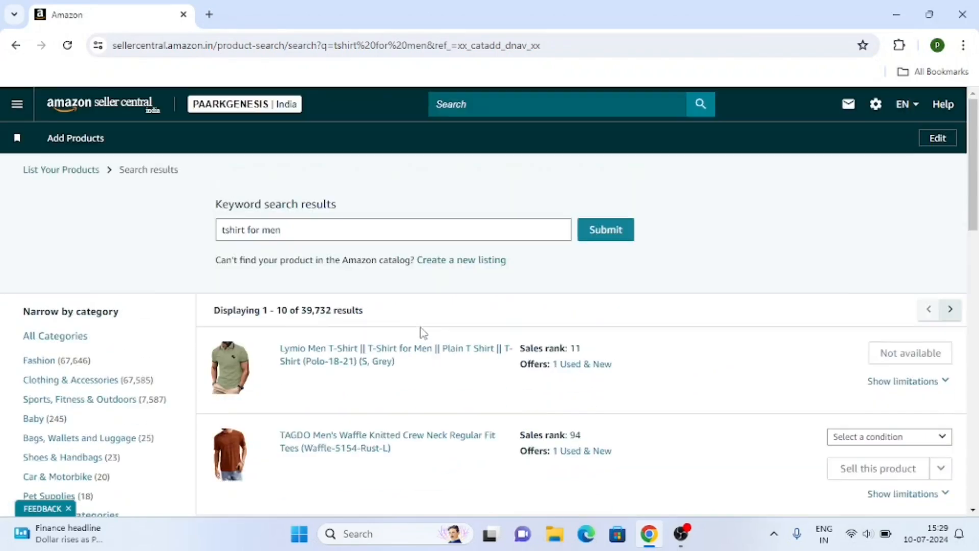
scroll(421, 333, "down", 5)
scroll(628, 298, "up", 2)
left_click(890, 301)
left_click(888, 314)
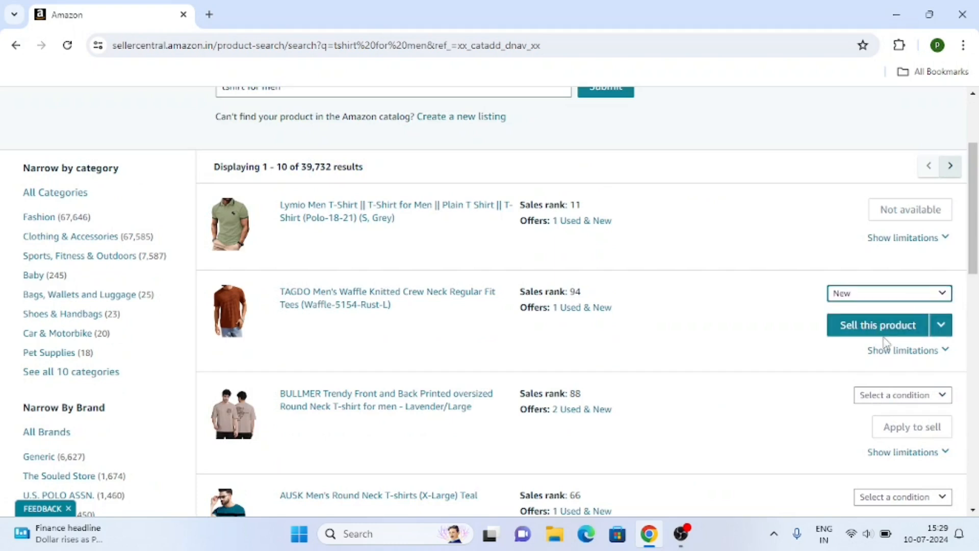
scroll(762, 336, "up", 3)
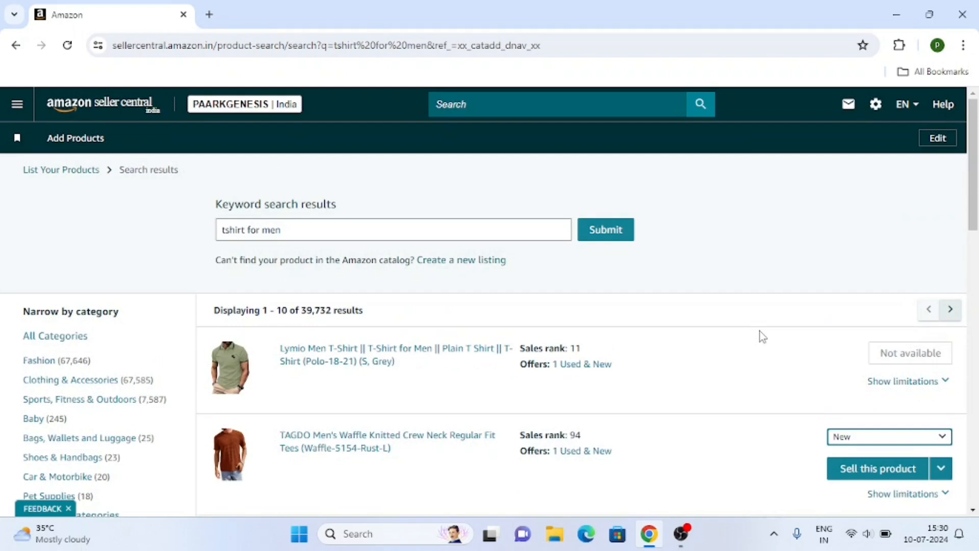
Create a new listing with 'tshirt for men' prefilled for content generation, noting the image upload is optional.
left_click(470, 266)
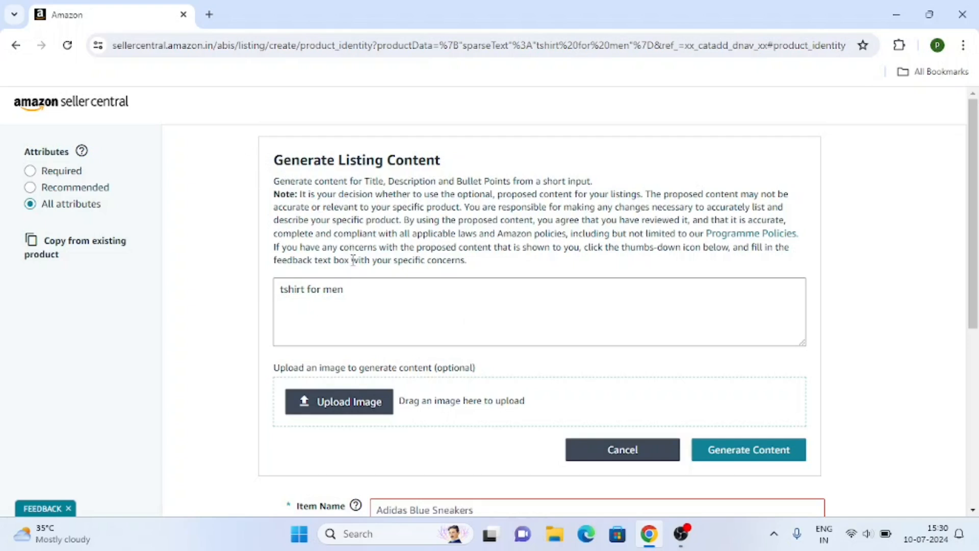
scroll(347, 316, "down", 2)
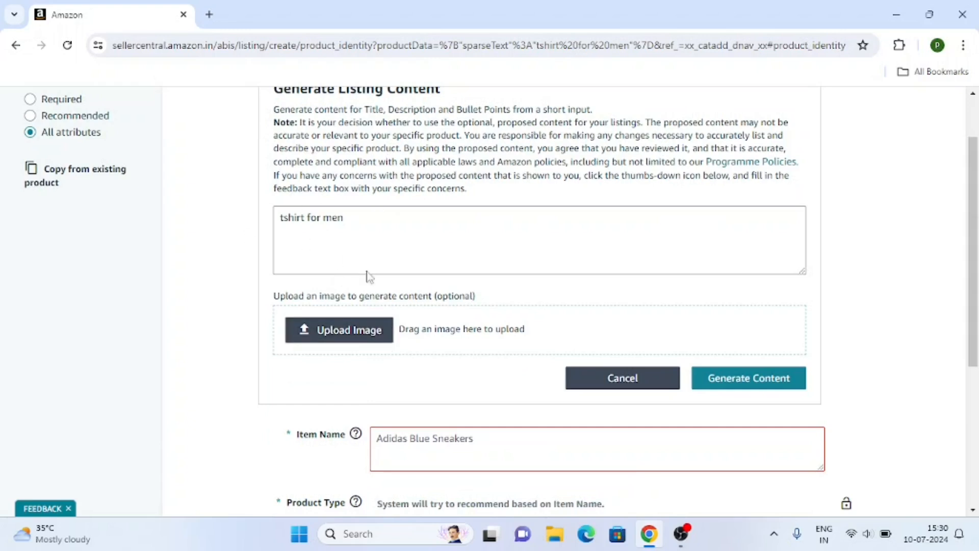
scroll(378, 316, "down", 2)
scroll(375, 314, "up", 2)
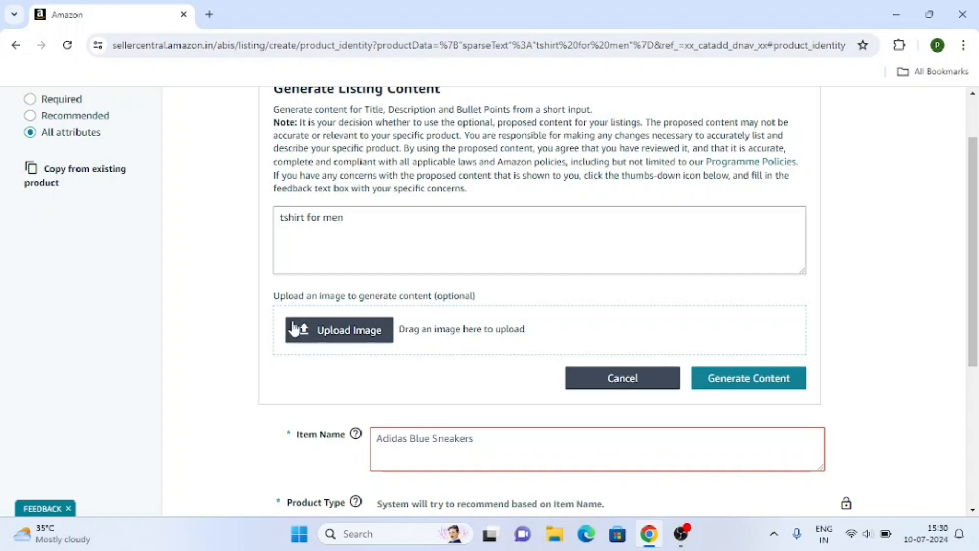
left_click_drag(437, 292, 485, 297)
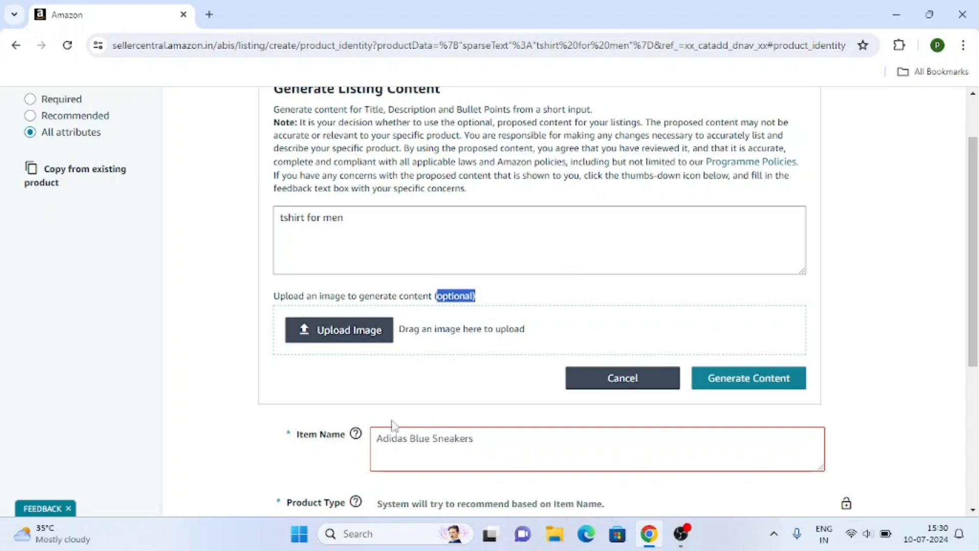
scroll(367, 228, "down", 3)
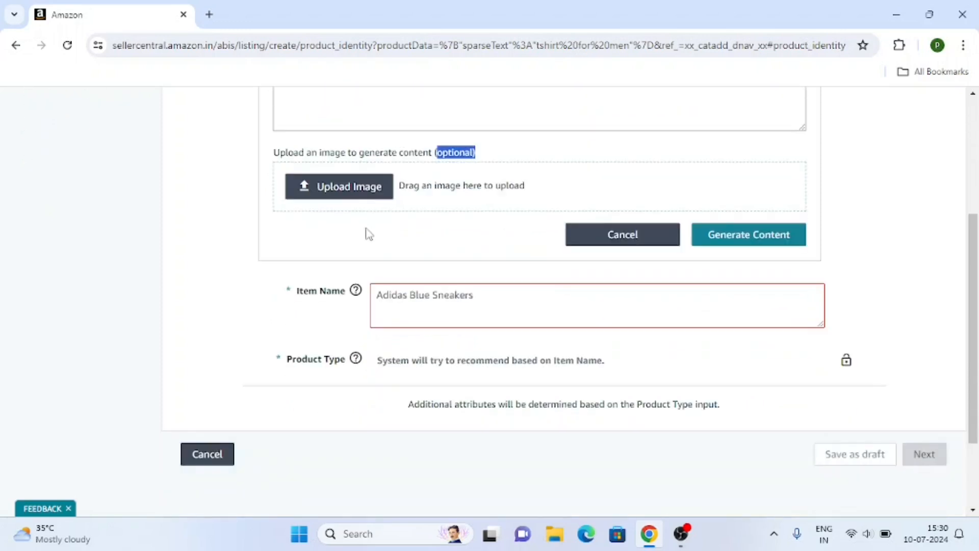
Enter 'Tshirt for men in red color' as the Item Name and review the suggested Shirt product type.
left_click(425, 311)
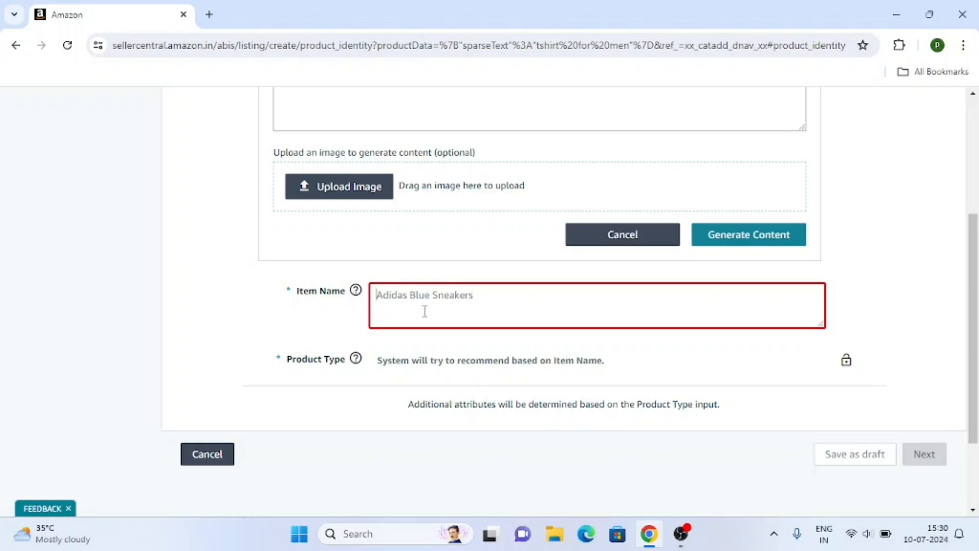
type("Tsho")
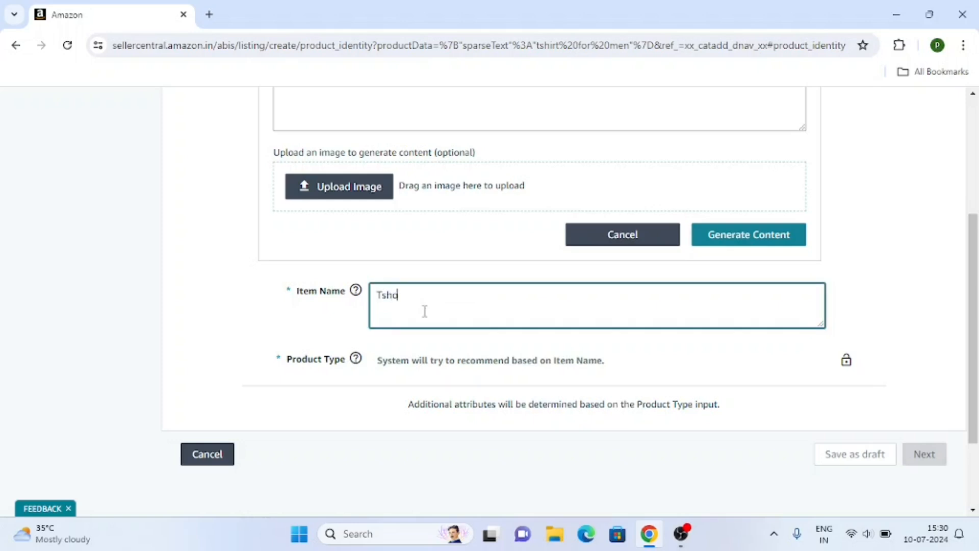
type("c")
key("BackSpace")
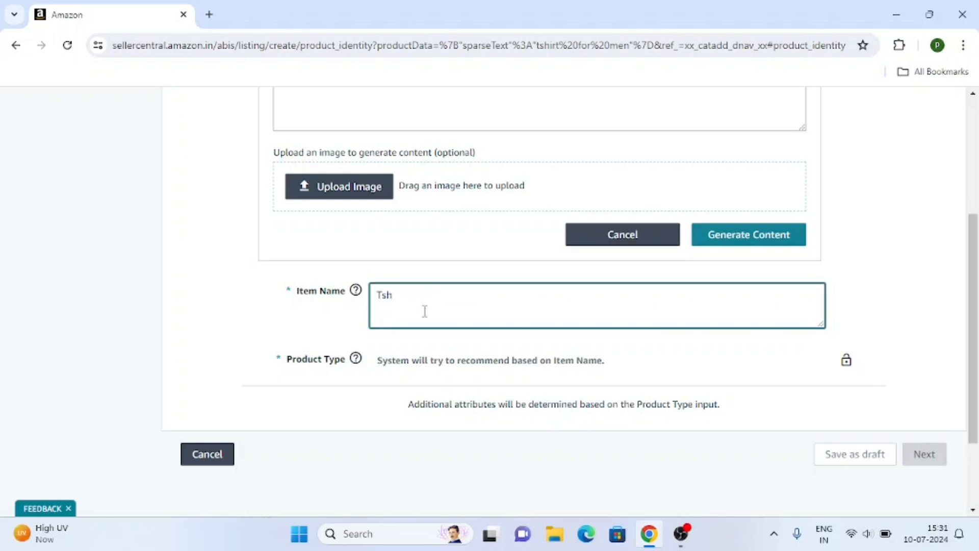
type("irt for men in red color")
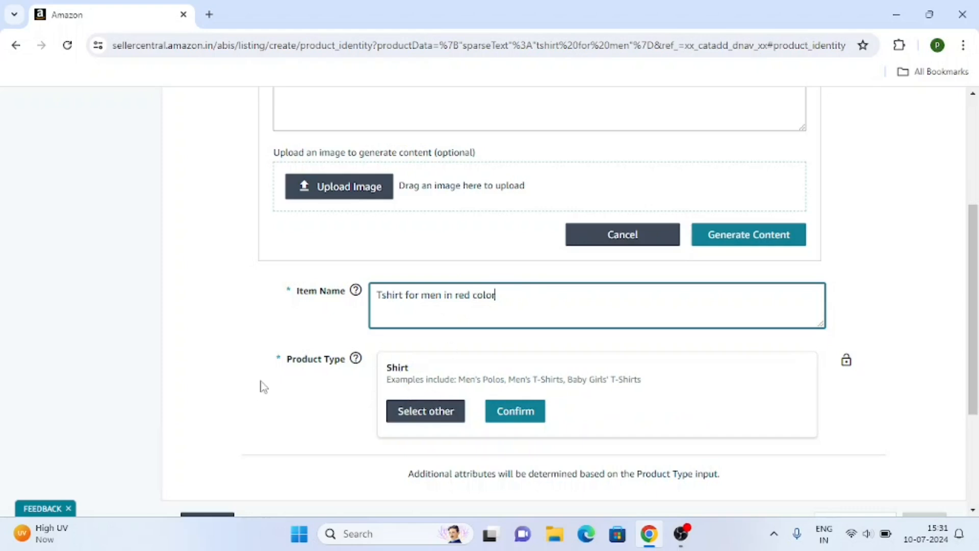
scroll(271, 380, "down", 2)
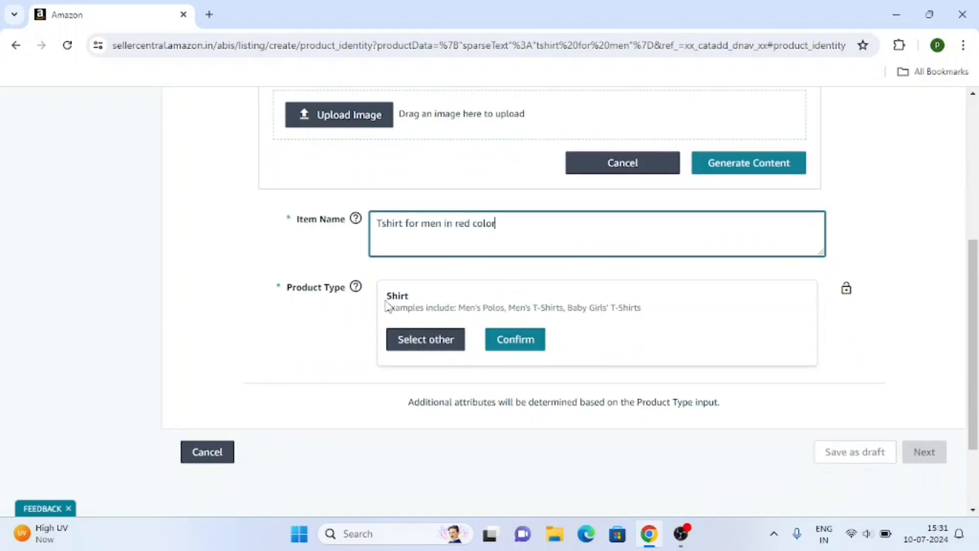
left_click_drag(387, 307, 664, 315)
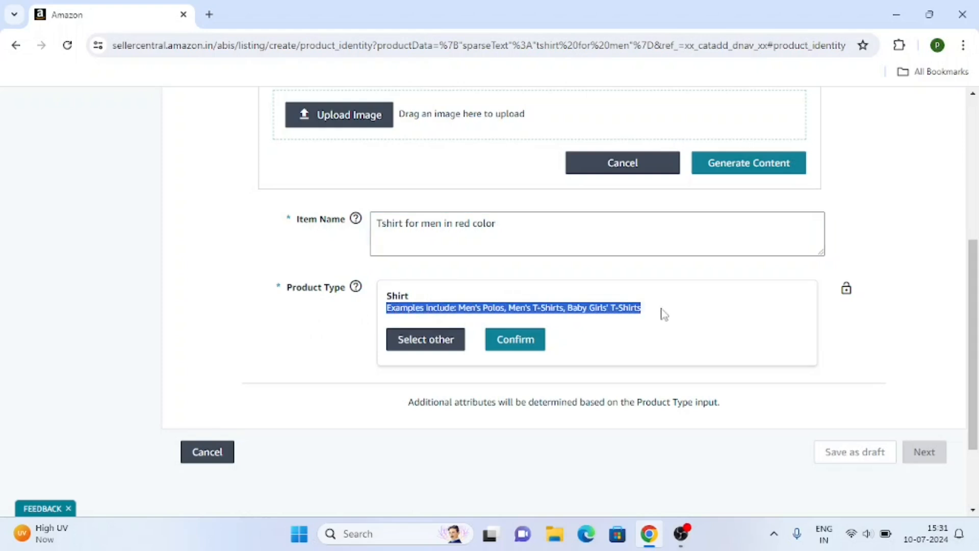
left_click(664, 315)
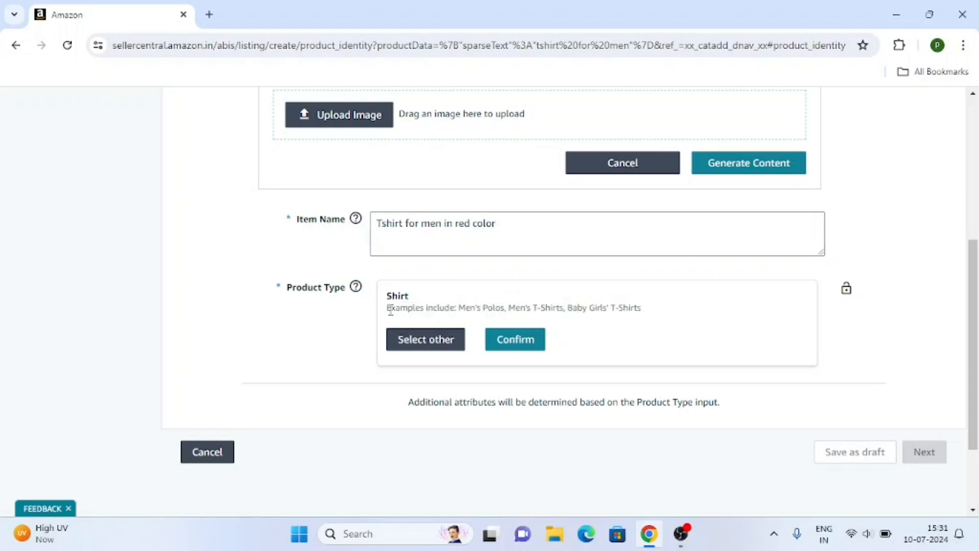
left_click_drag(404, 306, 709, 309)
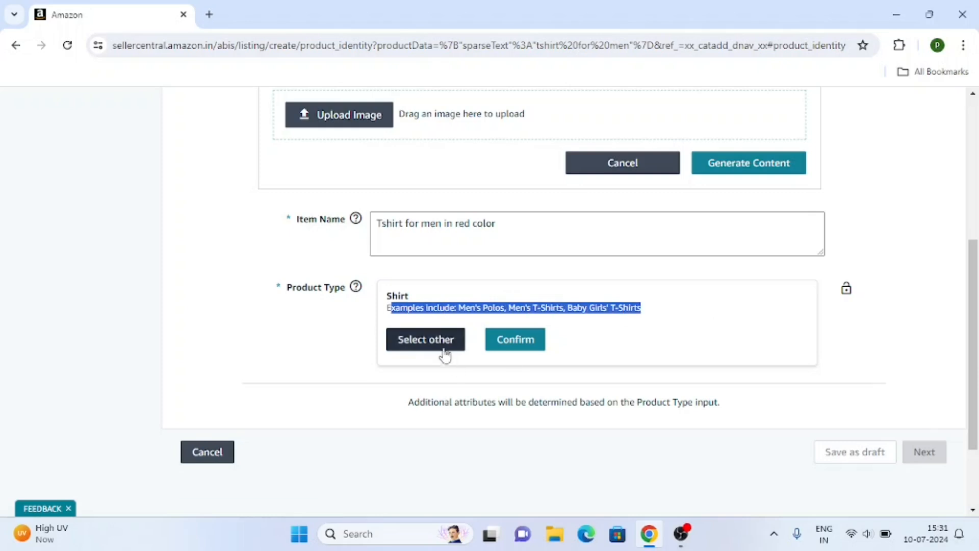
Search categories for 'tshirt for men' and select Clothing & Accessories > Men > T-shirts, Polos & Shirts > T-Shirts.
left_click(445, 352)
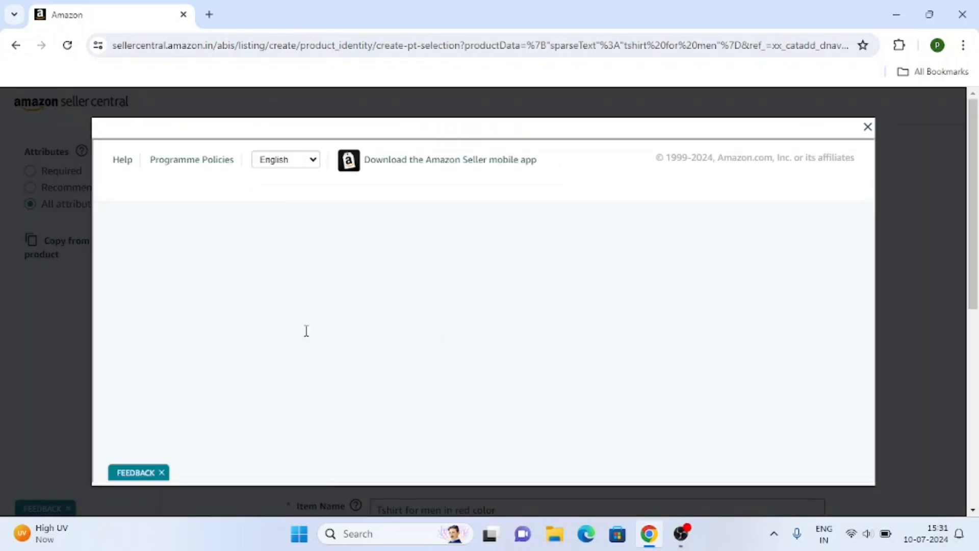
scroll(337, 301, "down", 1)
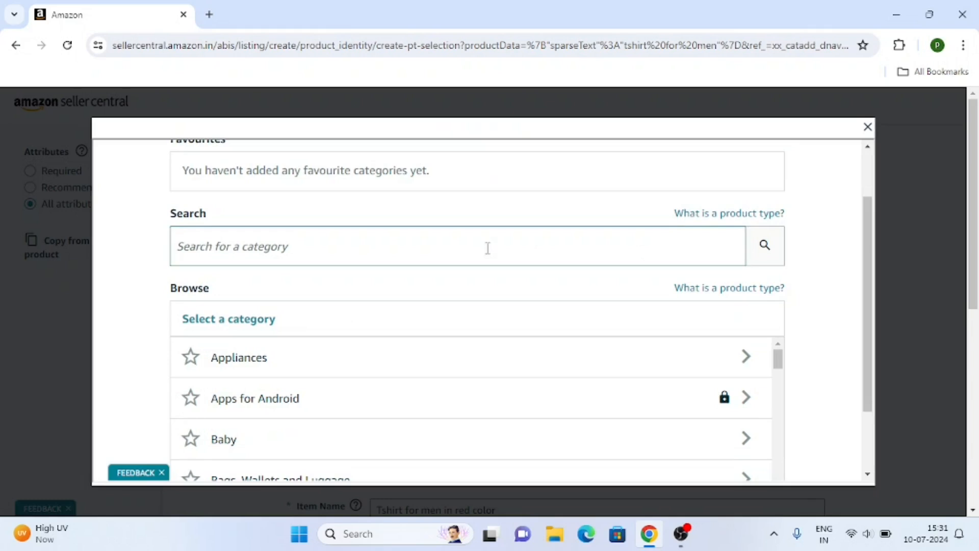
scroll(373, 247, "down", 2)
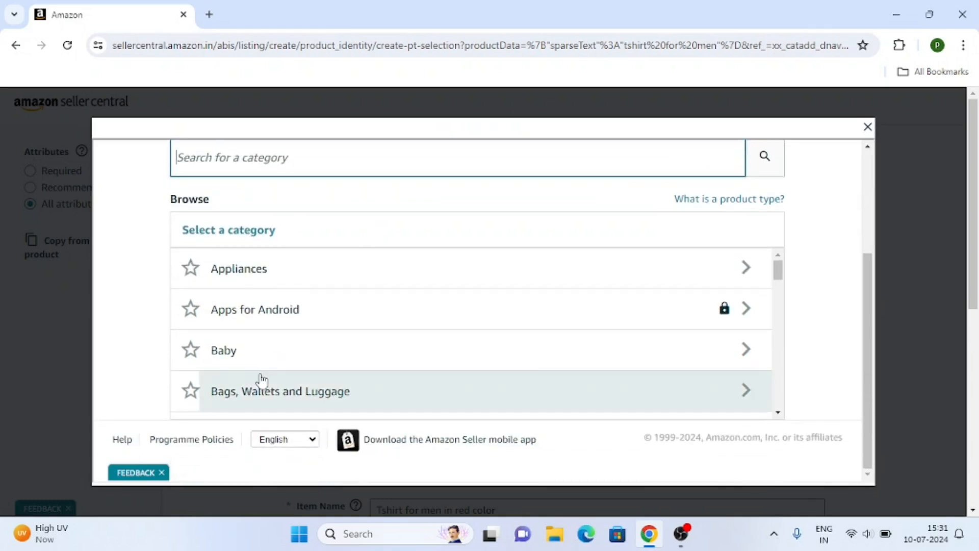
scroll(585, 322, "down", 20)
scroll(585, 322, "up", 20)
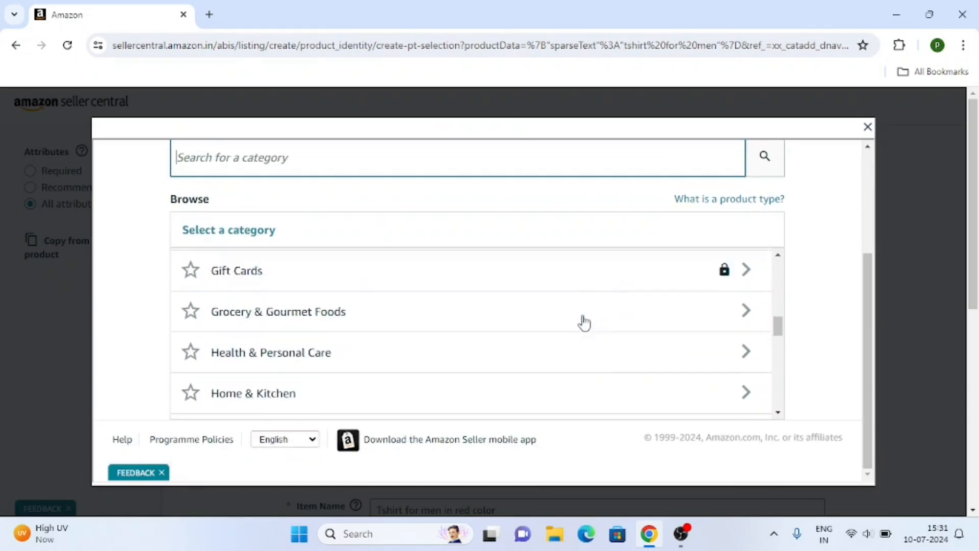
scroll(535, 349, "up", 3)
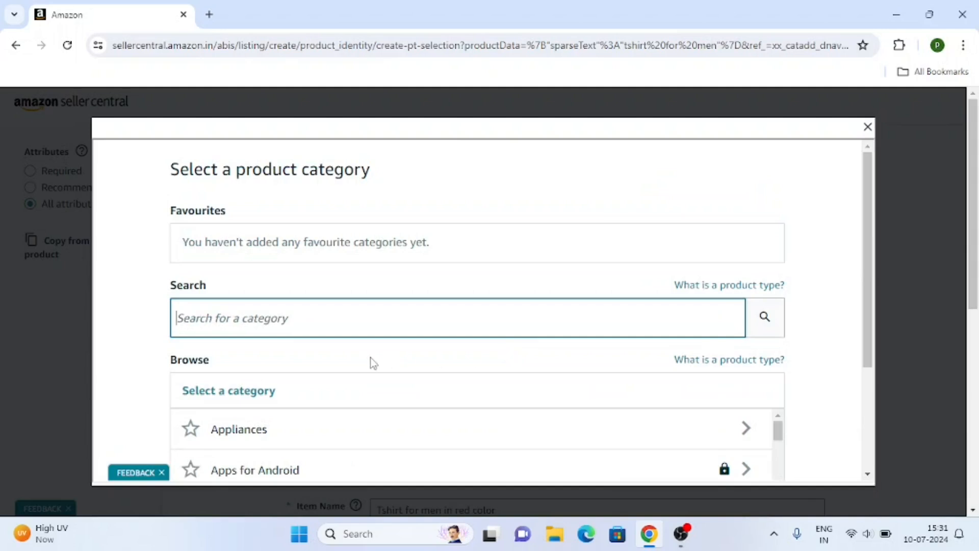
type("t")
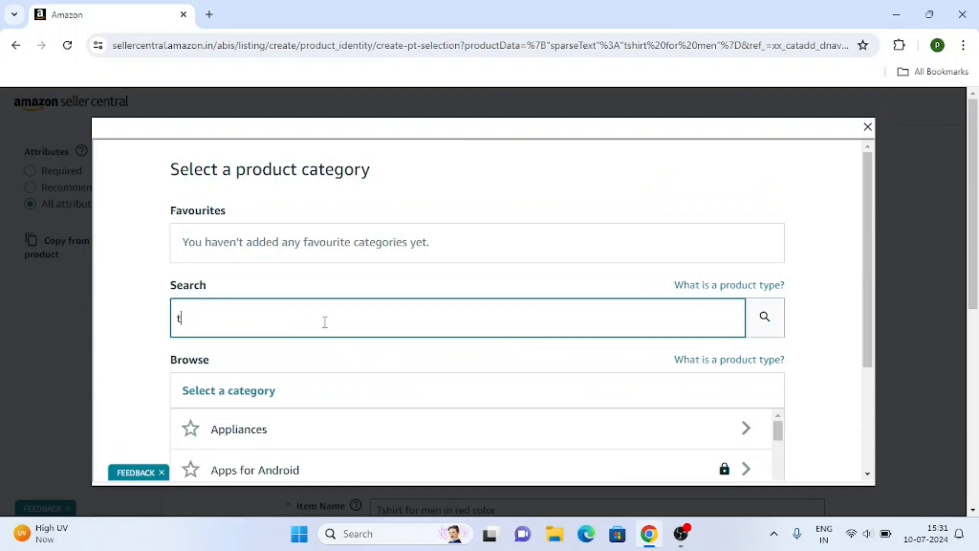
type("short for men")
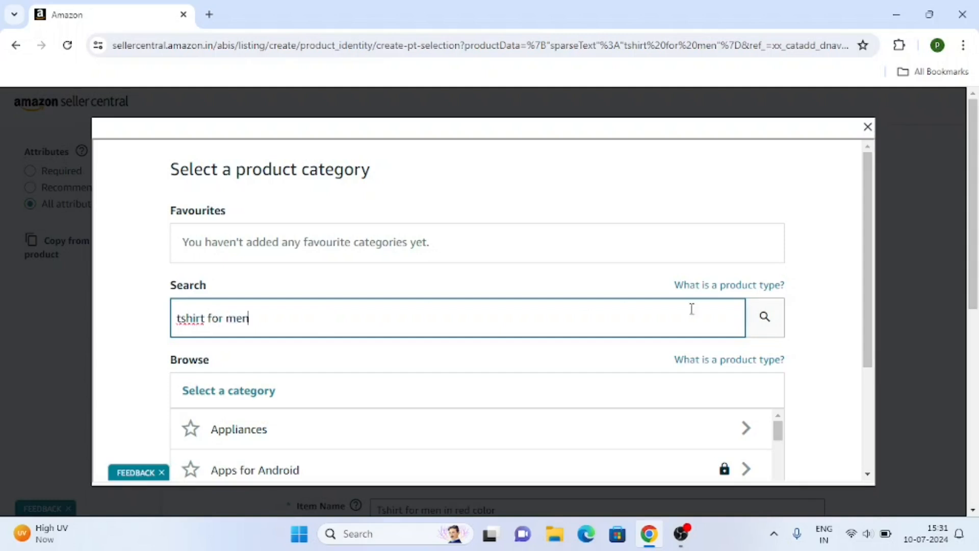
left_click(764, 317)
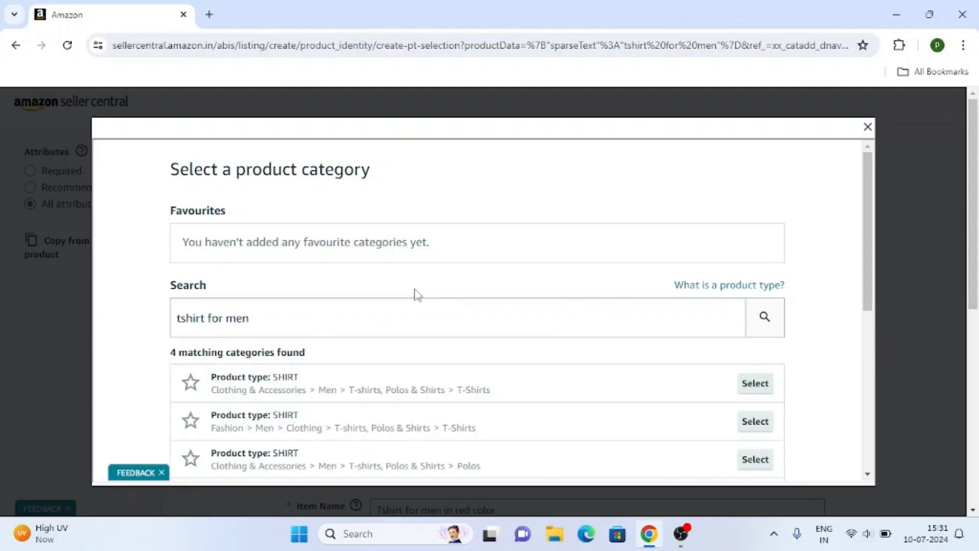
scroll(416, 293, "down", 1)
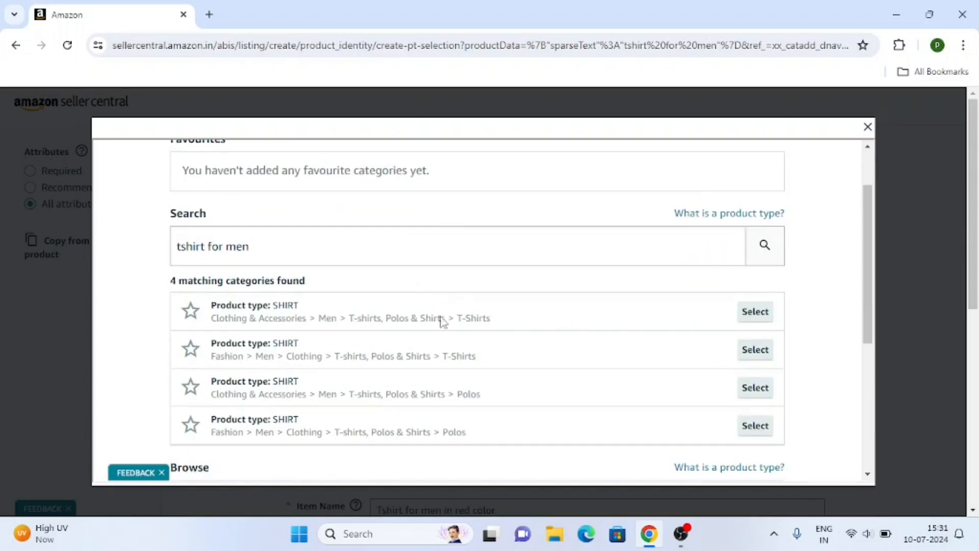
left_click(753, 317)
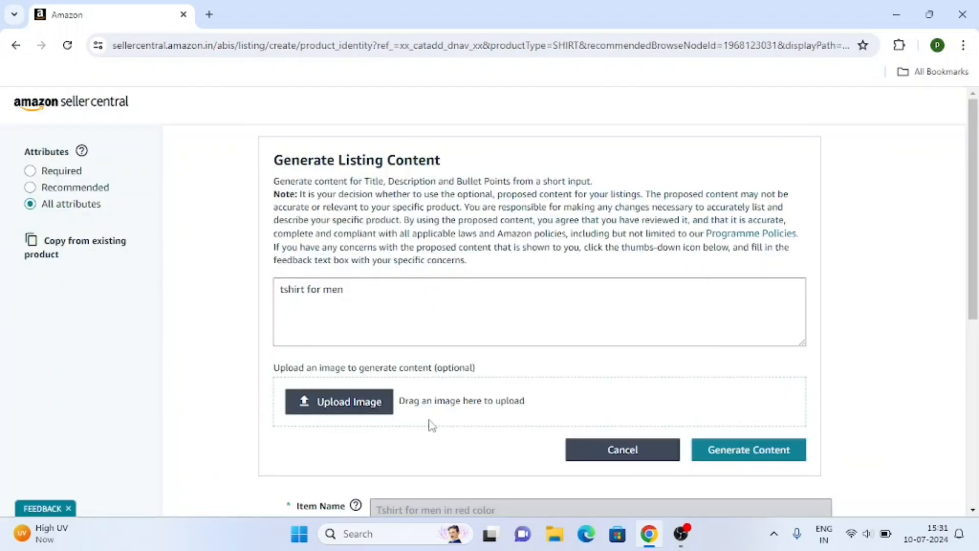
Toggle 'This product has variations' on and back off so the shirt stays without variations.
scroll(376, 394, "down", 4)
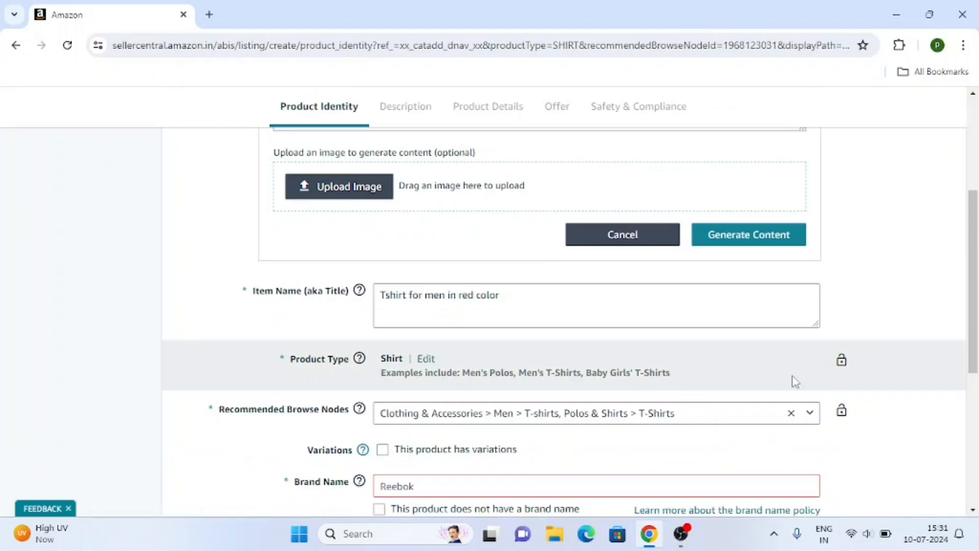
scroll(595, 357, "down", 1)
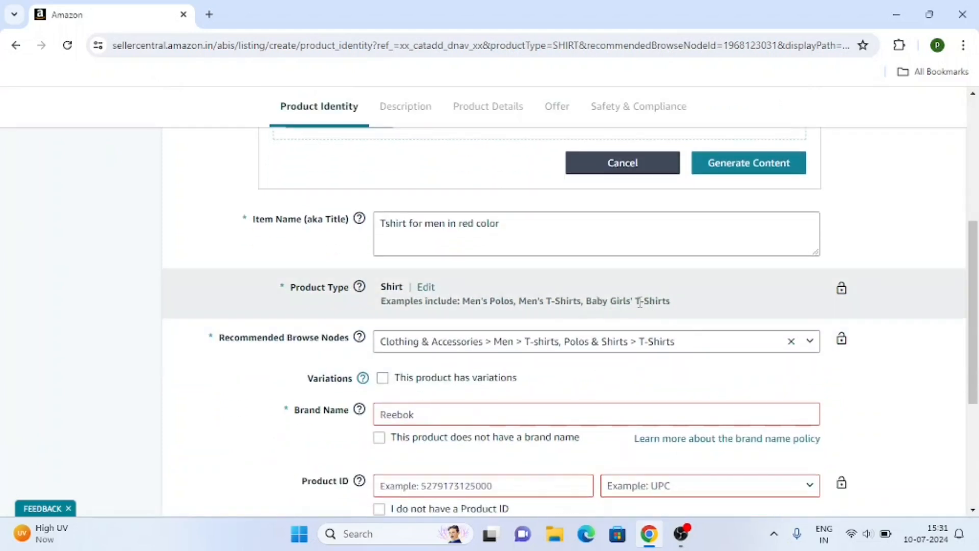
scroll(640, 303, "up", 6)
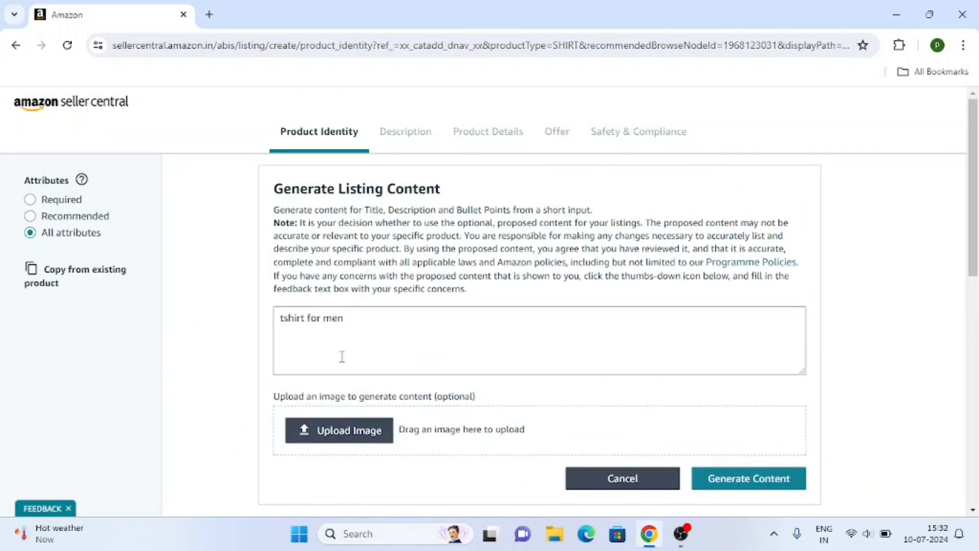
scroll(342, 356, "down", 3)
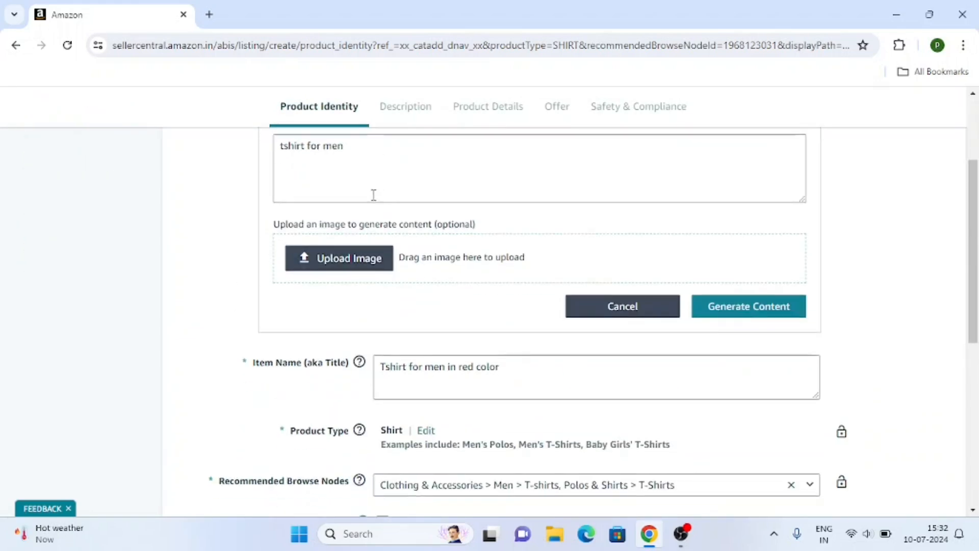
scroll(431, 199, "down", 1)
scroll(491, 202, "down", 1)
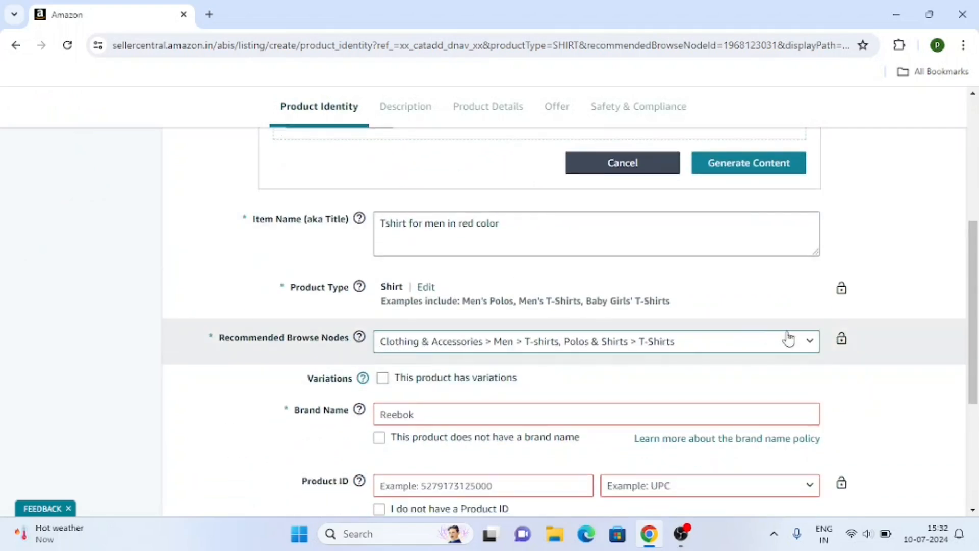
scroll(332, 354, "down", 1)
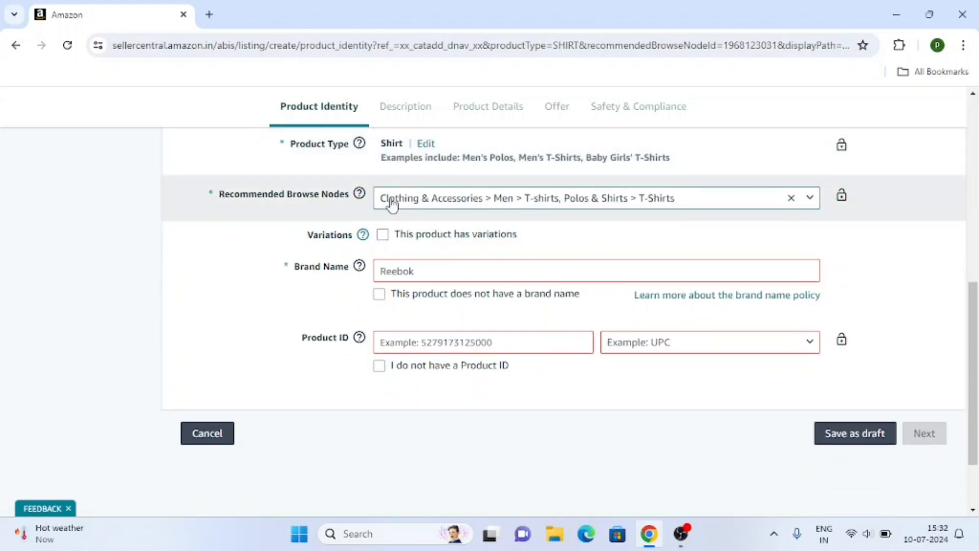
scroll(244, 327, "down", 2)
scroll(244, 327, "up", 2)
scroll(365, 250, "up", 1)
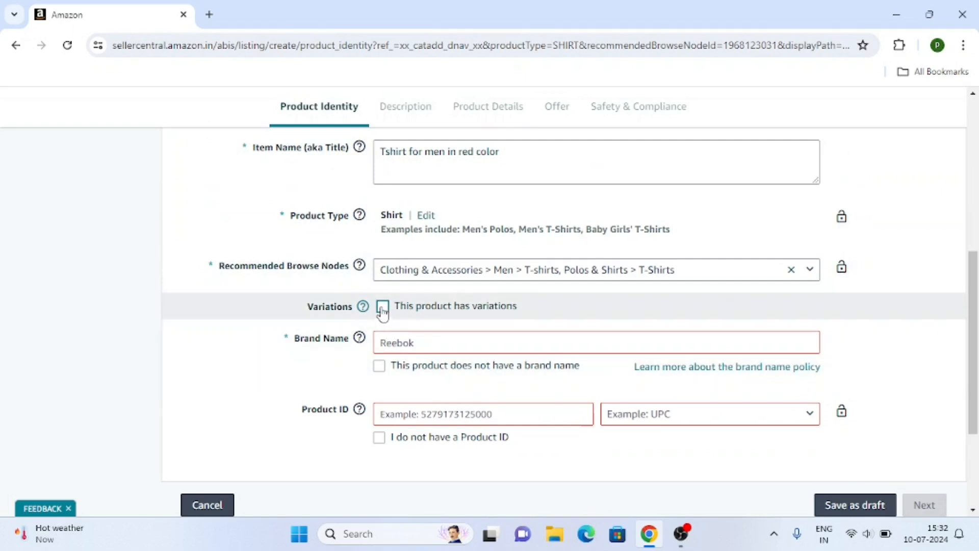
left_click(383, 308)
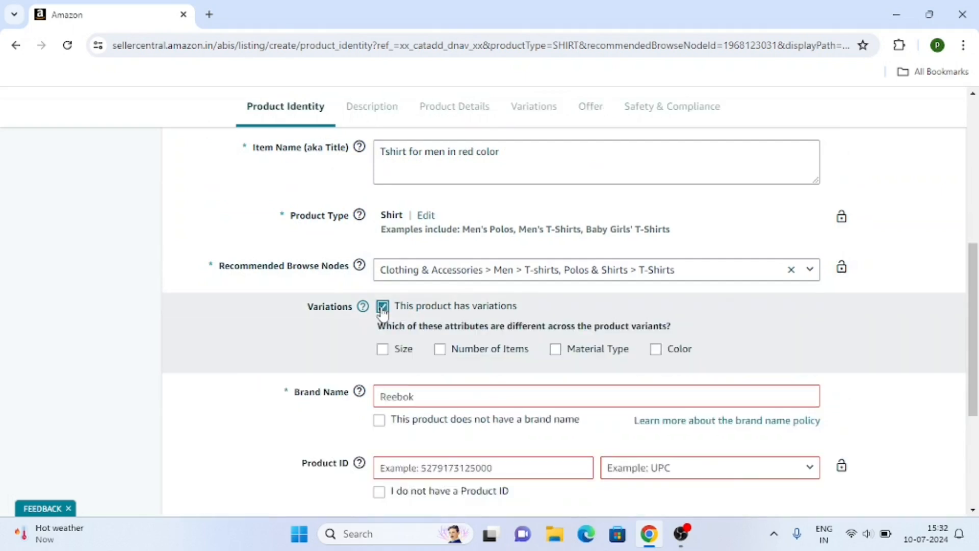
left_click(382, 307)
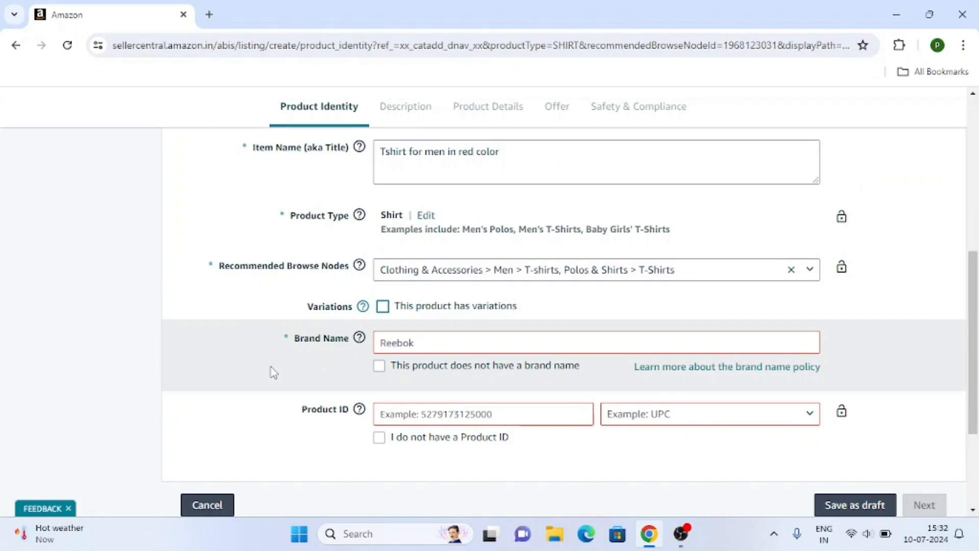
Mark the product as having no brand name (Generic) and no Product ID.
scroll(274, 373, "down", 2)
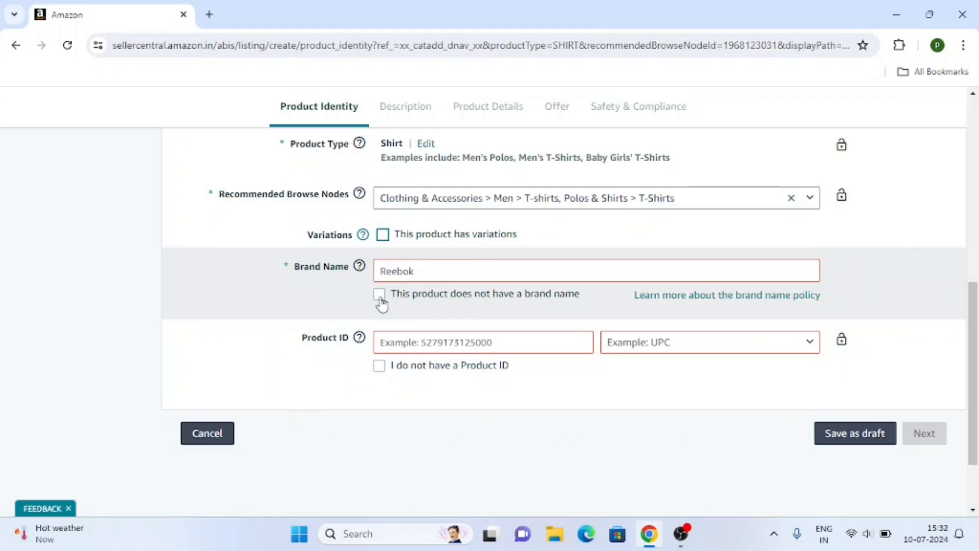
left_click(379, 295)
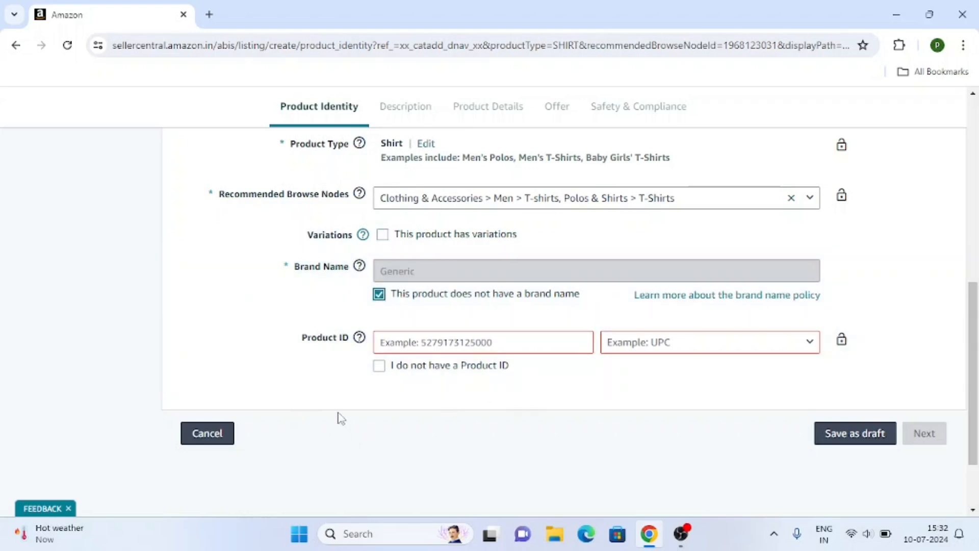
left_click(379, 366)
scroll(386, 391, "up", 1)
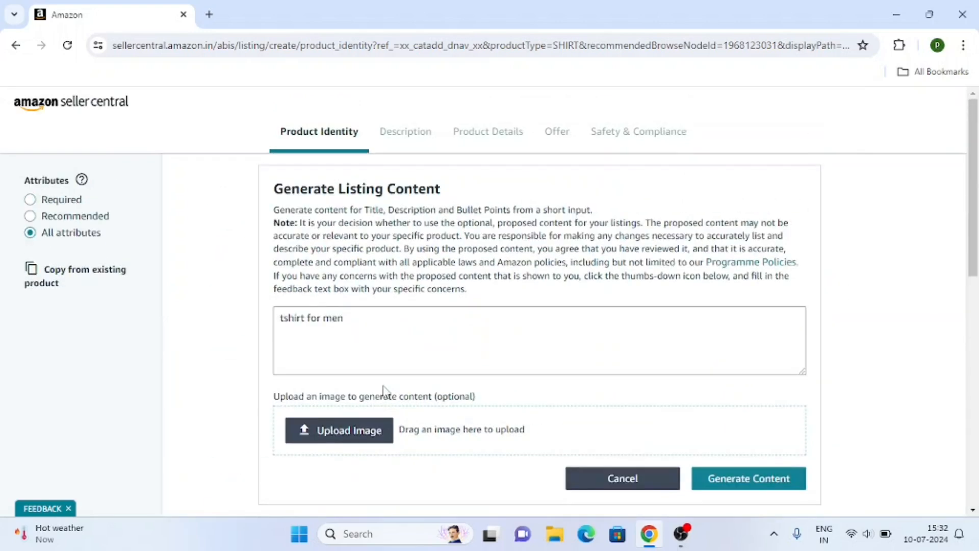
scroll(360, 319, "down", 6)
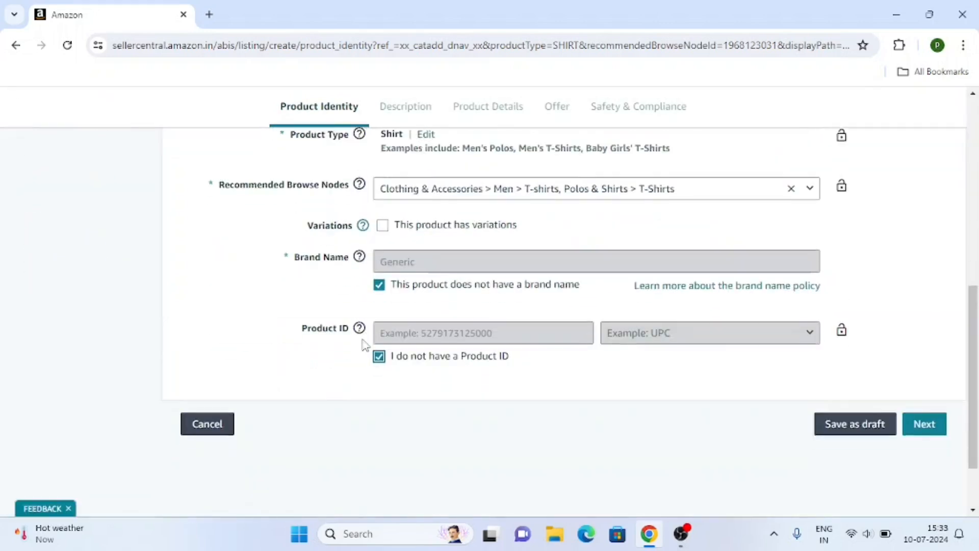
Continue to Description and enter 'Tshirt for men in red color' as the Product Description.
left_click(931, 342)
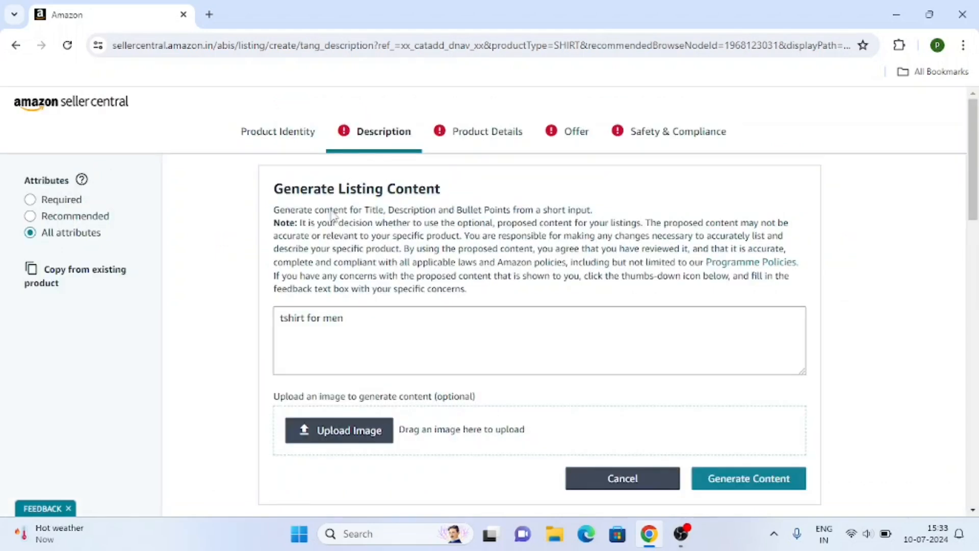
scroll(492, 306, "down", 2)
scroll(493, 308, "down", 4)
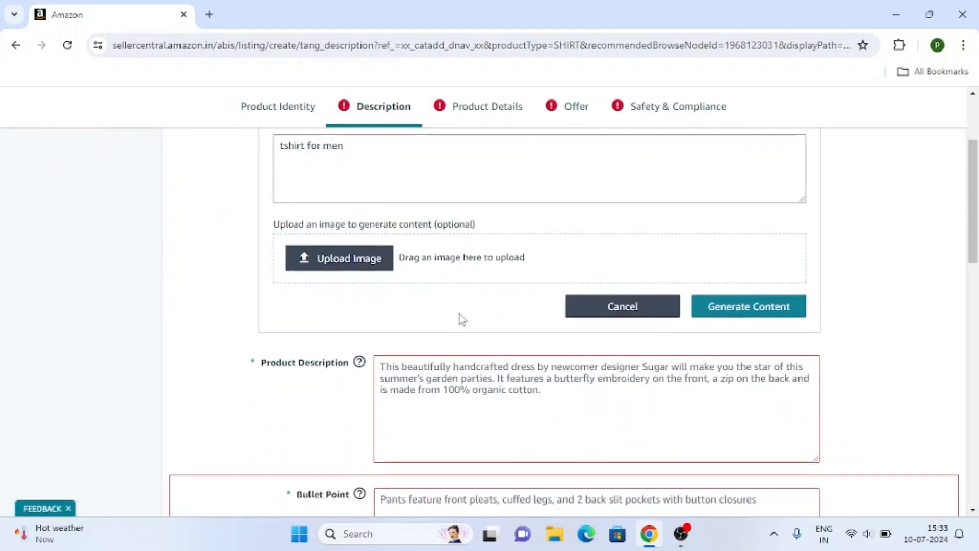
scroll(296, 317, "down", 1)
scroll(357, 286, "up", 1)
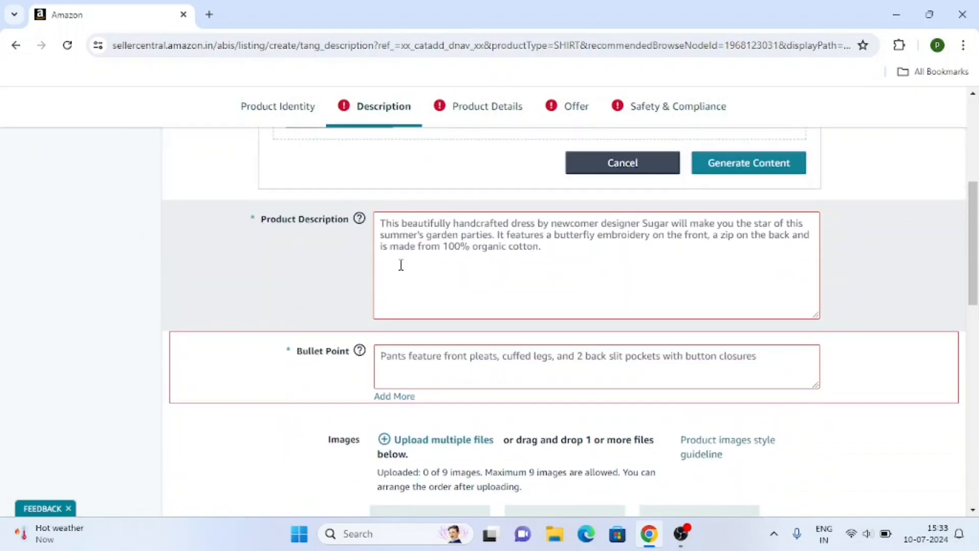
left_click(407, 234)
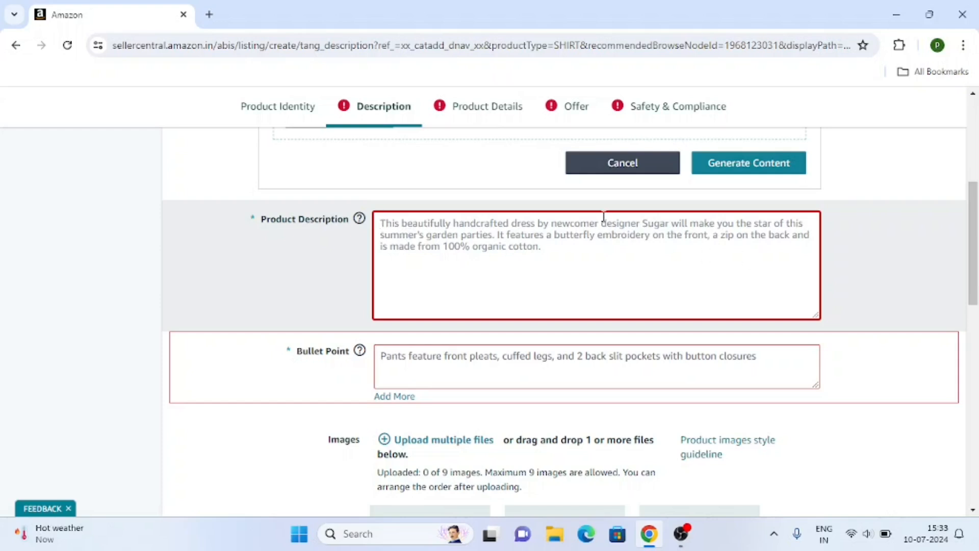
left_click(461, 236)
type("Tshirt for men in red color")
scroll(316, 337, "down", 2)
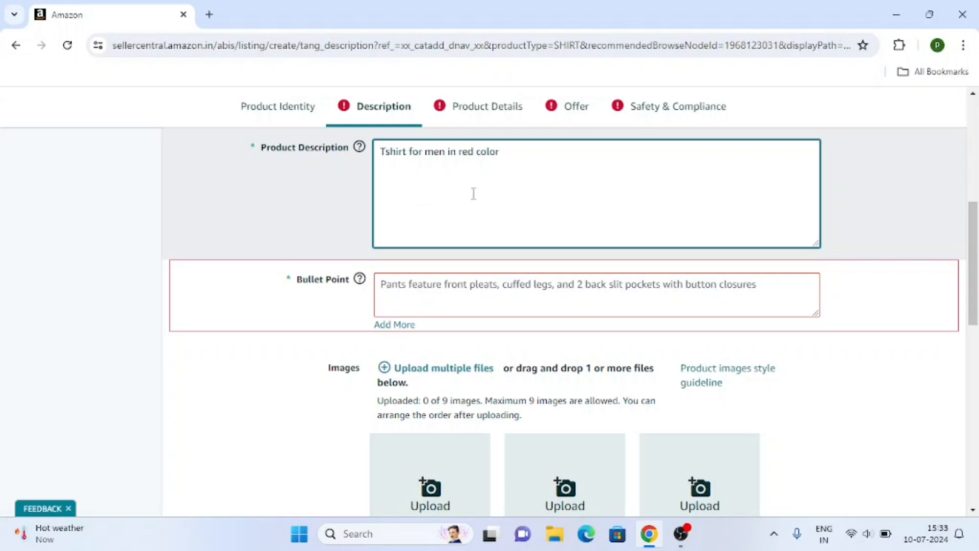
Add three bullet points covering cotton material ('Material : cotton') and men's gender.
left_click(389, 325)
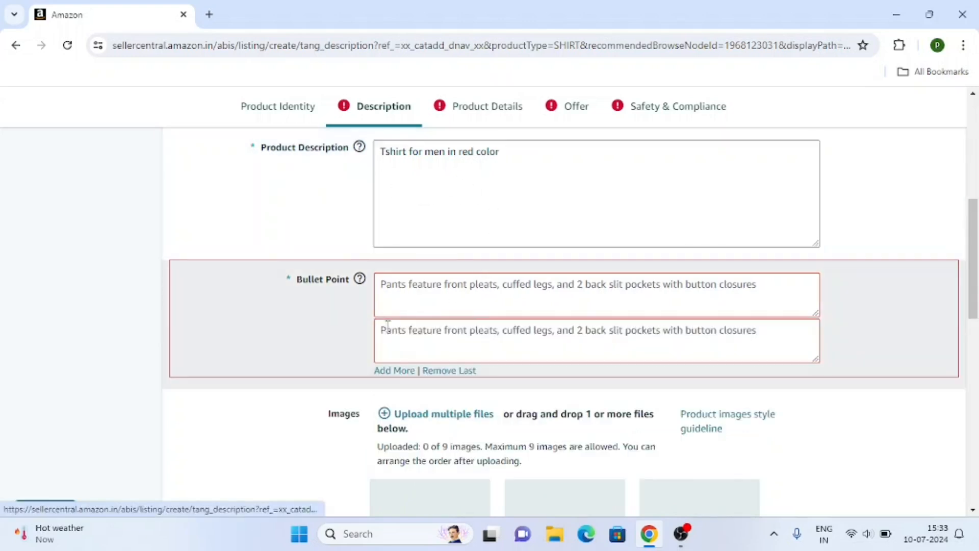
scroll(411, 311, "down", 1)
left_click(402, 300)
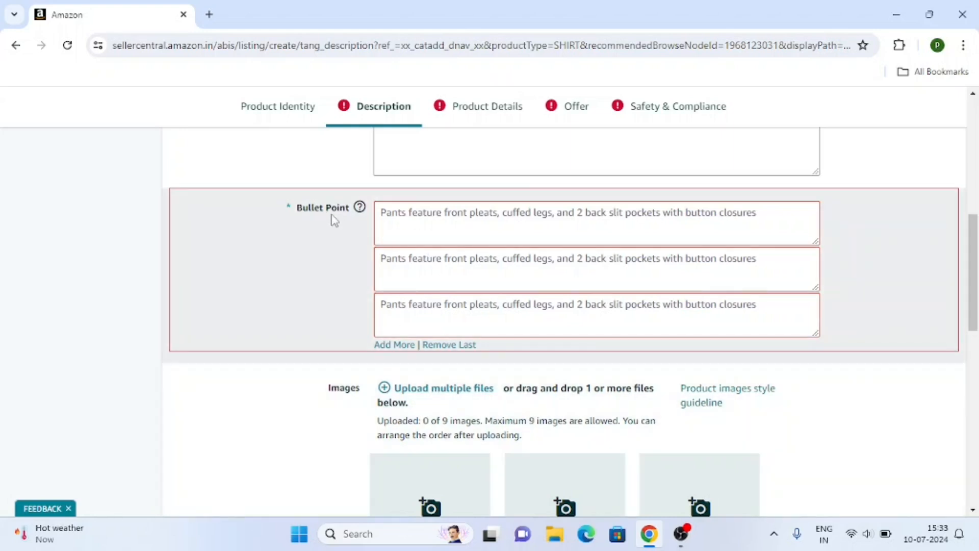
mouse_move(360, 207)
left_click(422, 226)
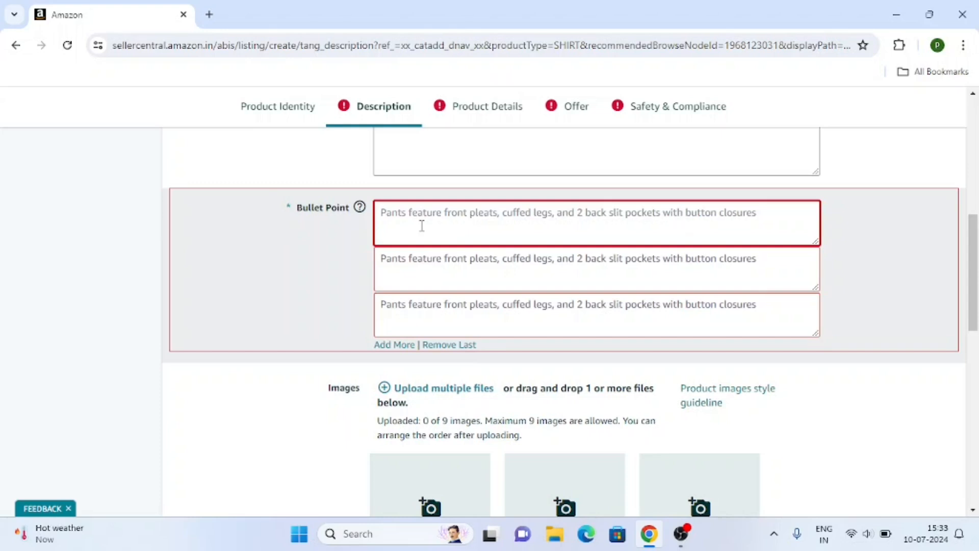
type("Color : red")
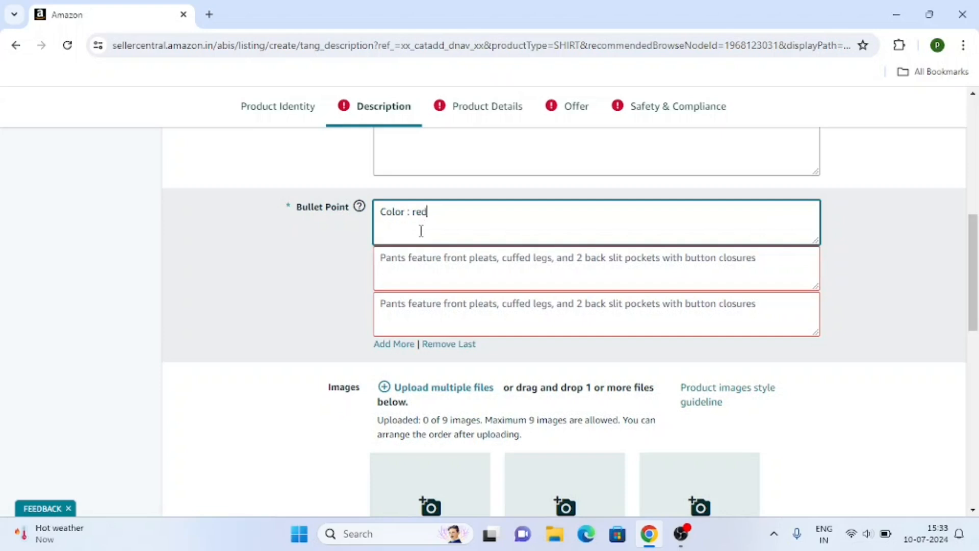
left_click(420, 261)
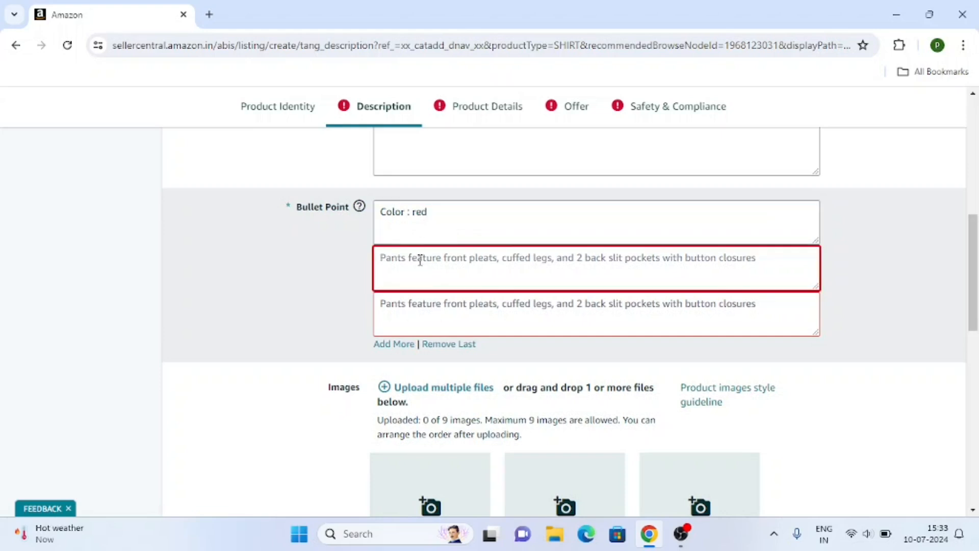
type("Material : co")
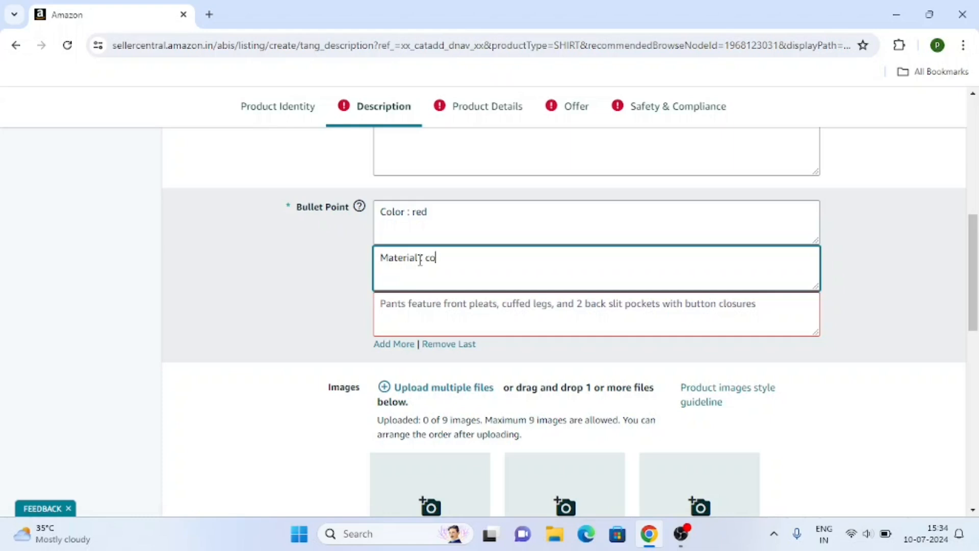
type("tton")
left_click(432, 314)
type("Gender : men")
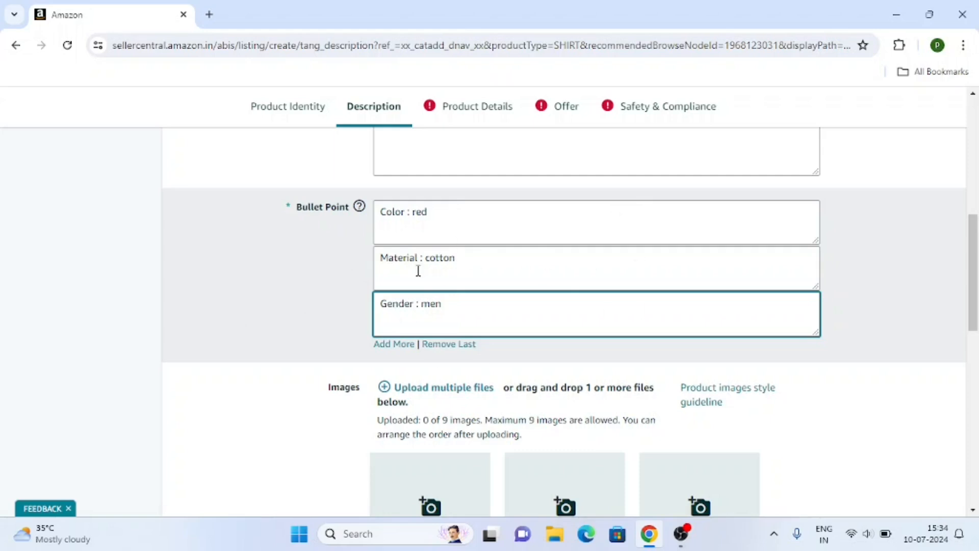
Upload the red T-shirt picture from Downloads as the MAIN image, then go to Product Details.
scroll(349, 372, "down", 4)
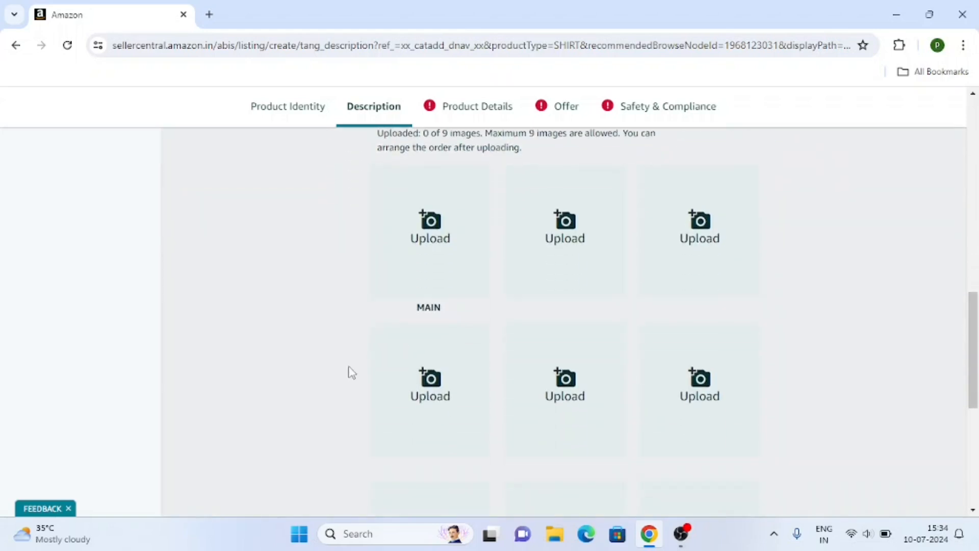
scroll(350, 372, "up", 1)
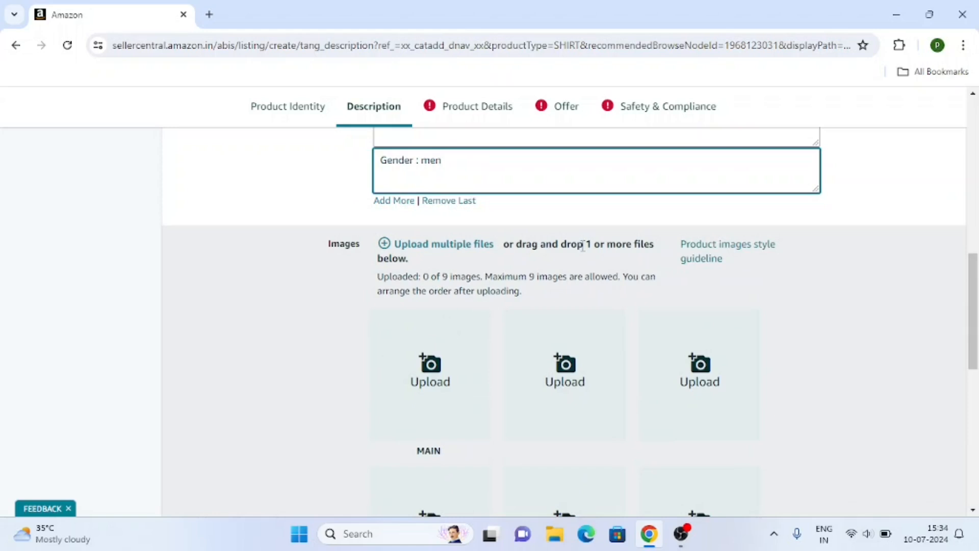
scroll(589, 262, "down", 1)
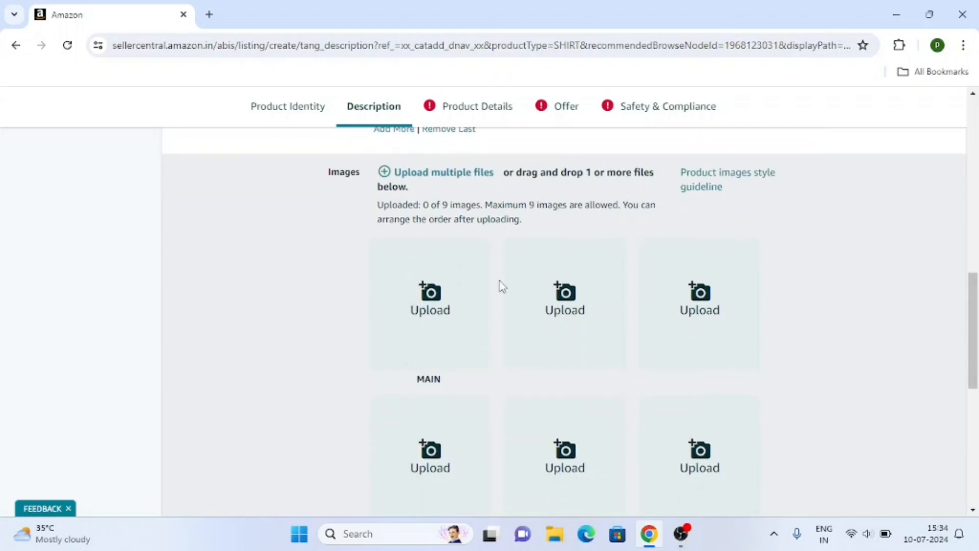
scroll(502, 287, "down", 1)
left_click(430, 233)
left_click(65, 212)
left_click(249, 248)
left_click(368, 321)
scroll(519, 287, "up", 4)
scroll(520, 286, "down", 4)
scroll(507, 316, "up", 4)
left_click(478, 108)
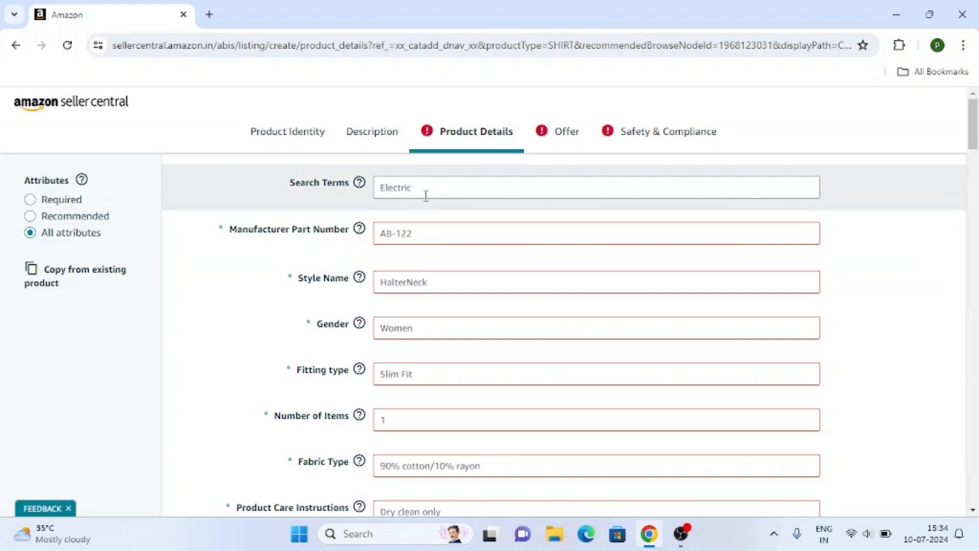
Set search terms 'tshirt for men', part number redtshirtab125 and style name Western.
left_click(560, 182)
type("tshirt for men")
scroll(518, 193, "down", 2)
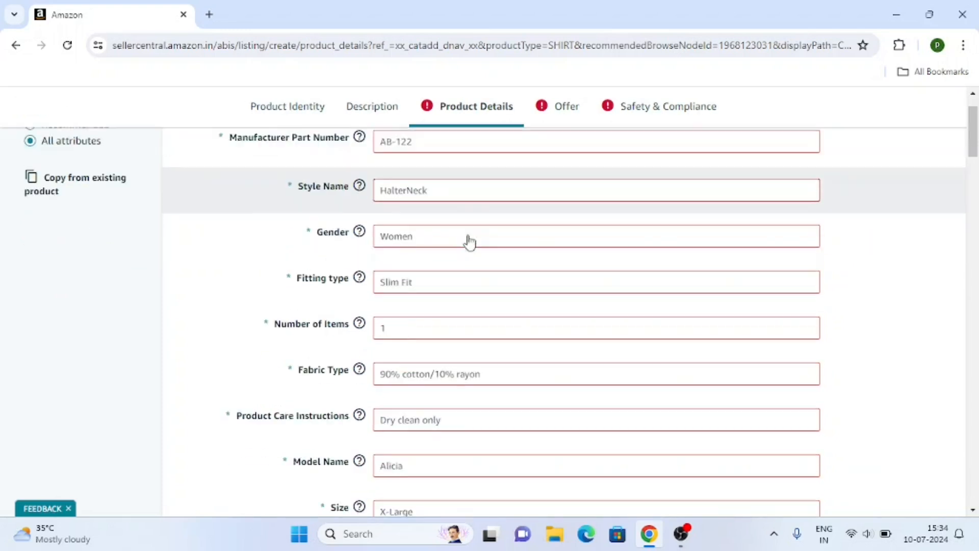
scroll(466, 243, "up", 2)
left_click(415, 231)
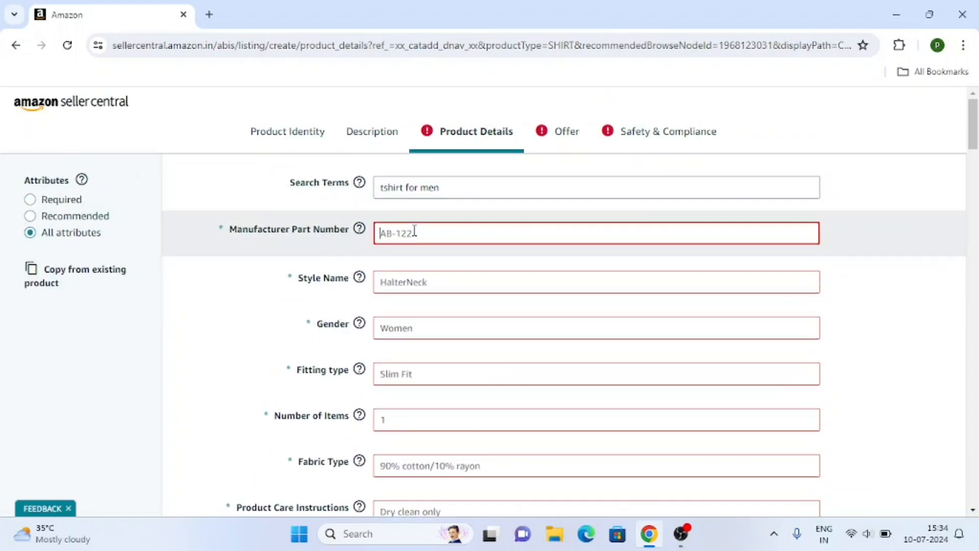
type("1edtshirtab125")
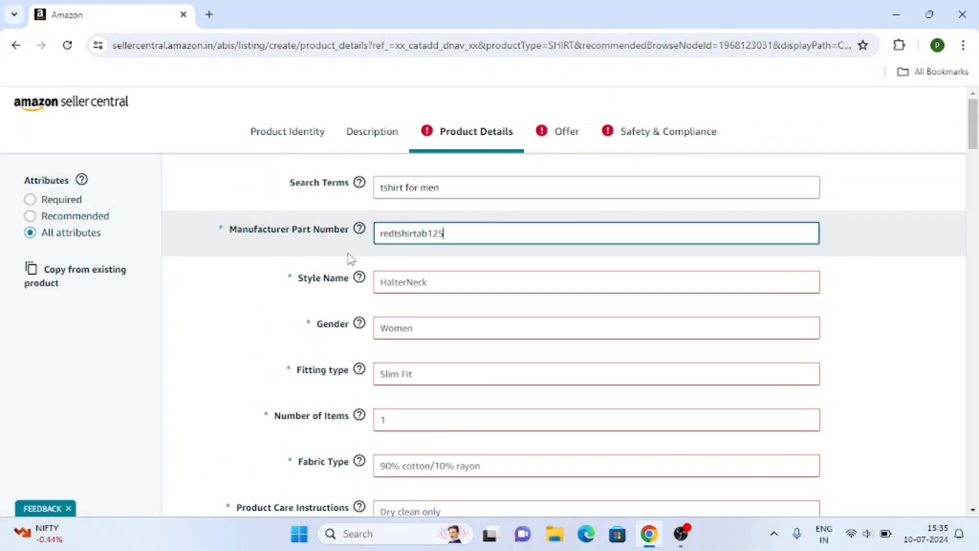
scroll(351, 259, "down", 2)
left_click(428, 193)
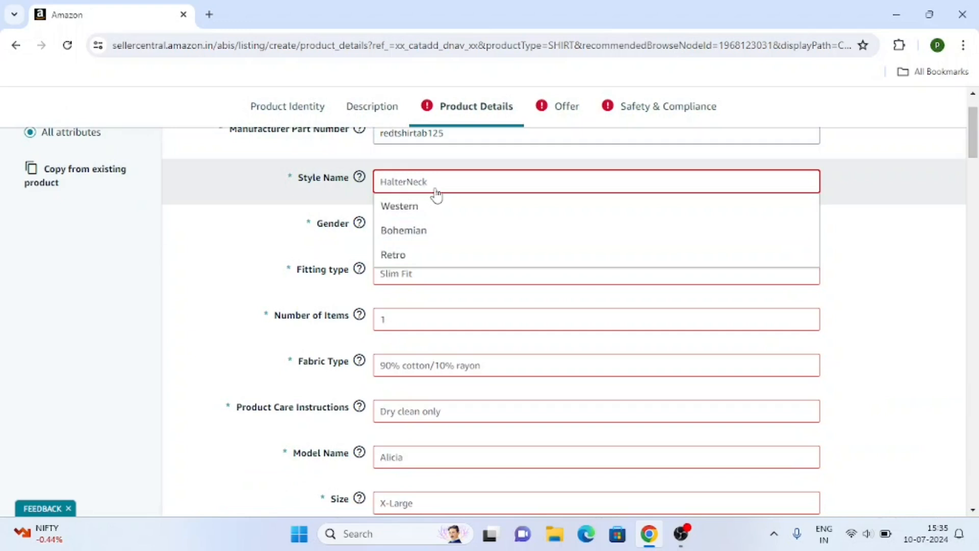
left_click(414, 207)
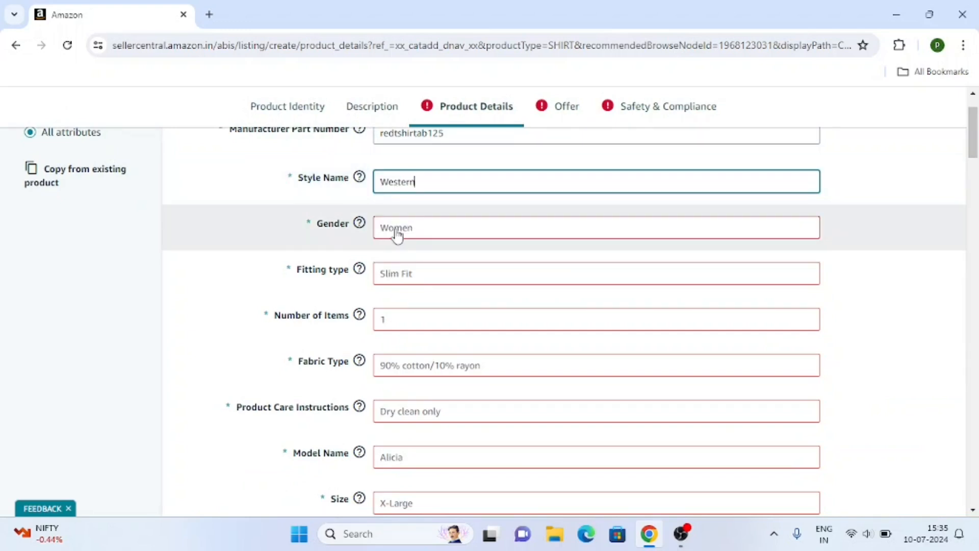
Set gender to Mens, fit to Slim Fit, number of items to 1, fabric to 100 % cotton.
left_click(397, 236)
left_click(409, 350)
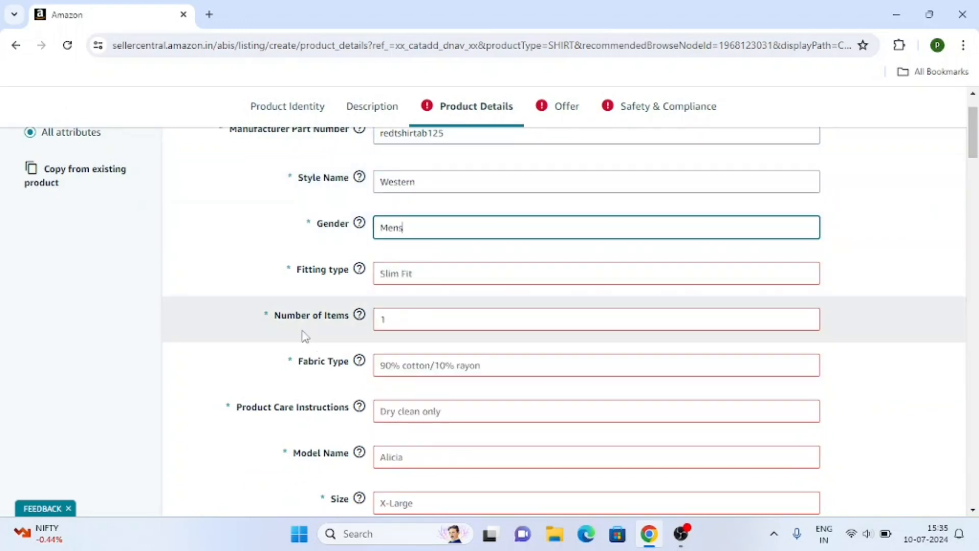
scroll(305, 337, "down", 1)
left_click(437, 207)
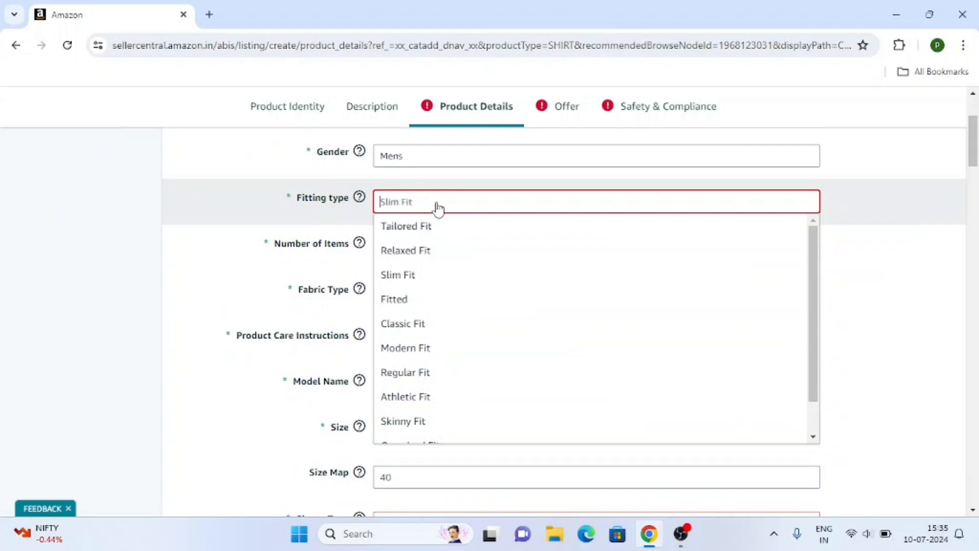
left_click(414, 278)
left_click(401, 247)
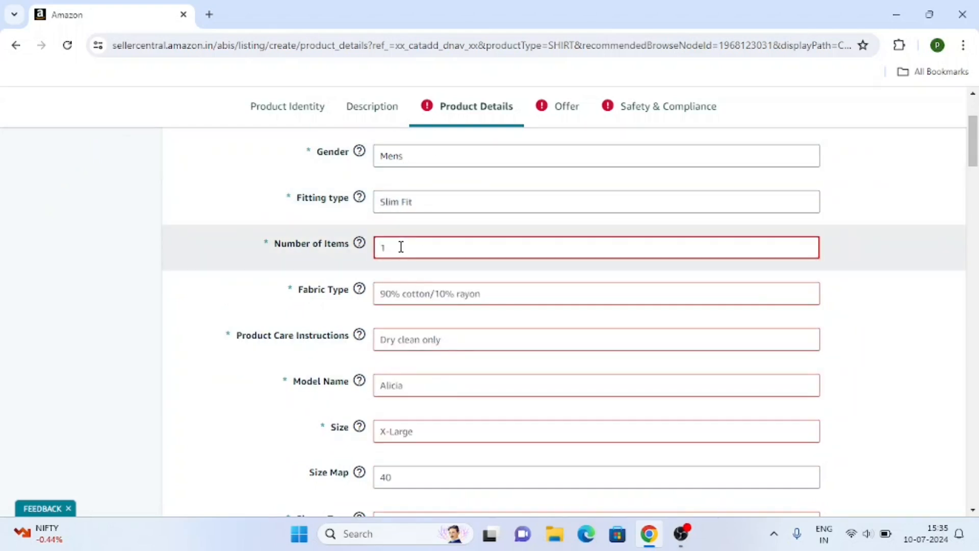
type("1")
scroll(399, 247, "down", 1)
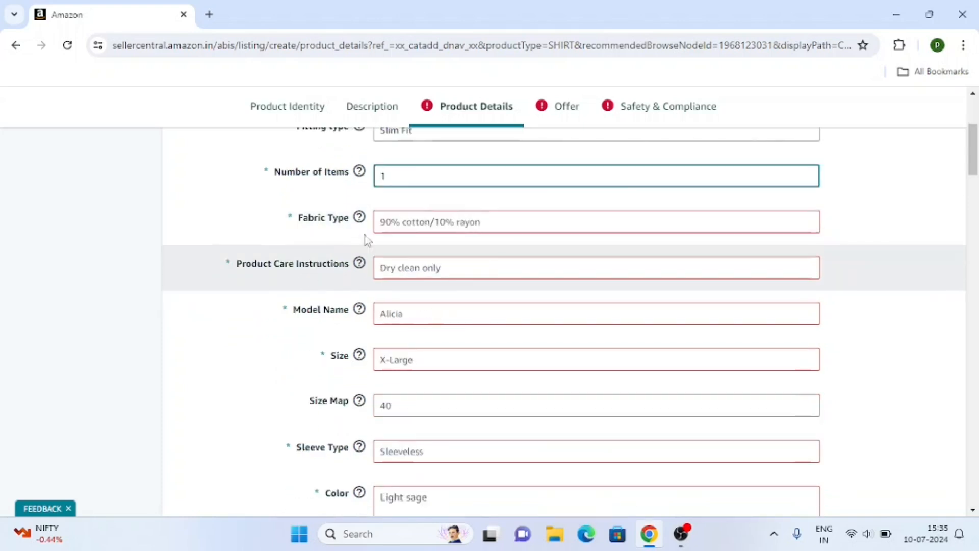
left_click(411, 223)
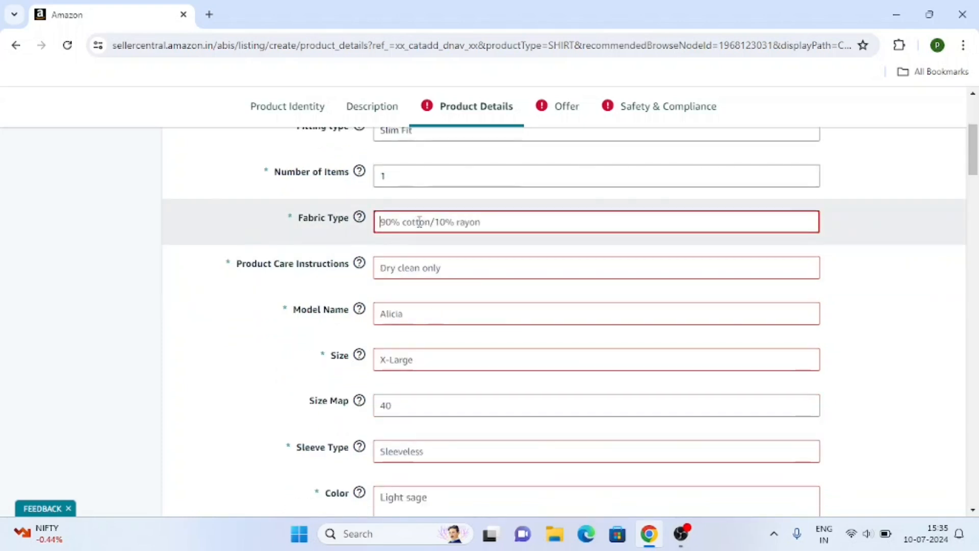
type("100")
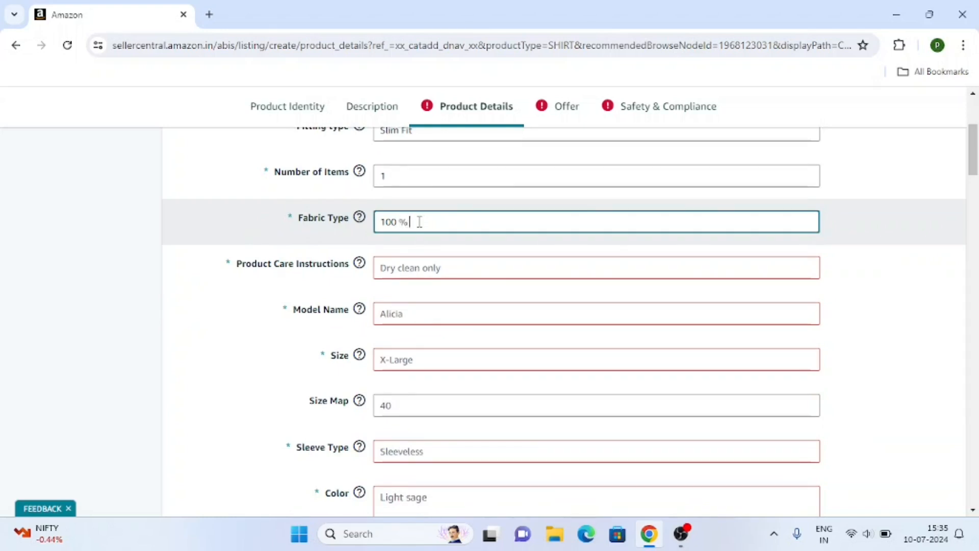
type(" % cotton")
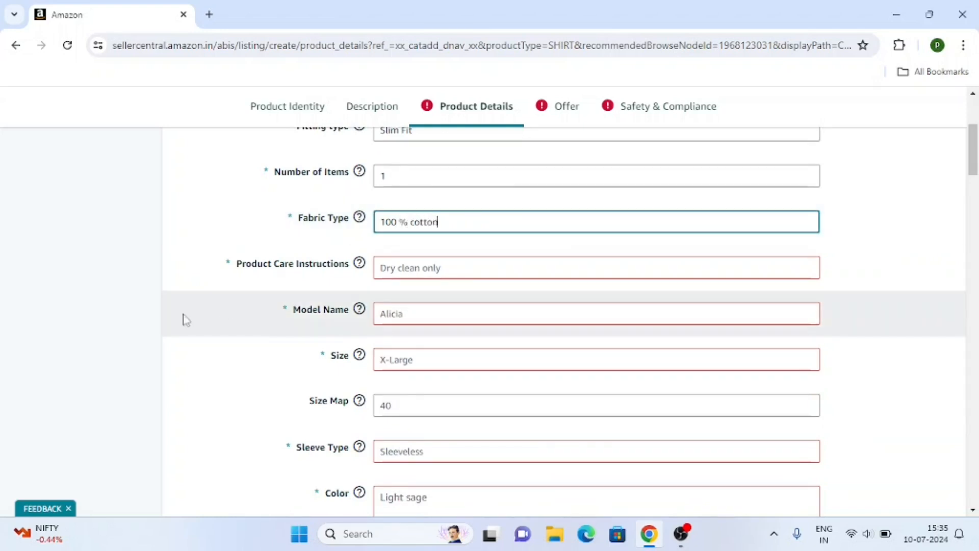
left_click(325, 287)
Set care instructions to Machine Wash and the model name to redtshirt55men.
left_click(433, 268)
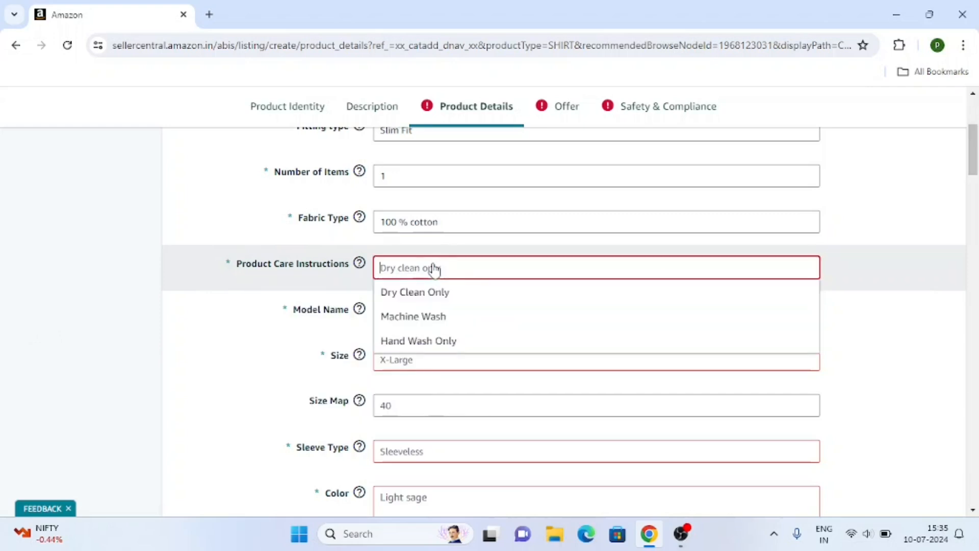
left_click(439, 317)
scroll(79, 321, "down", 1)
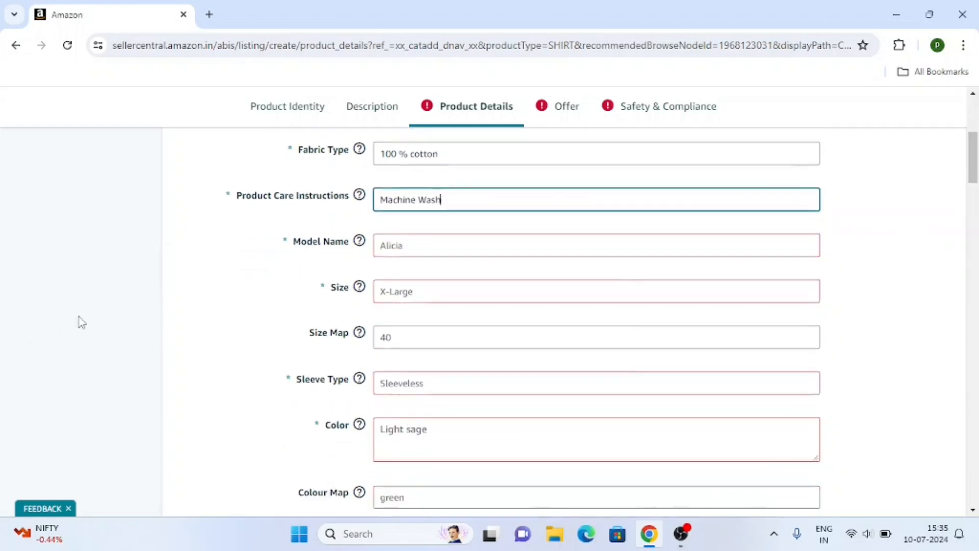
left_click(395, 243)
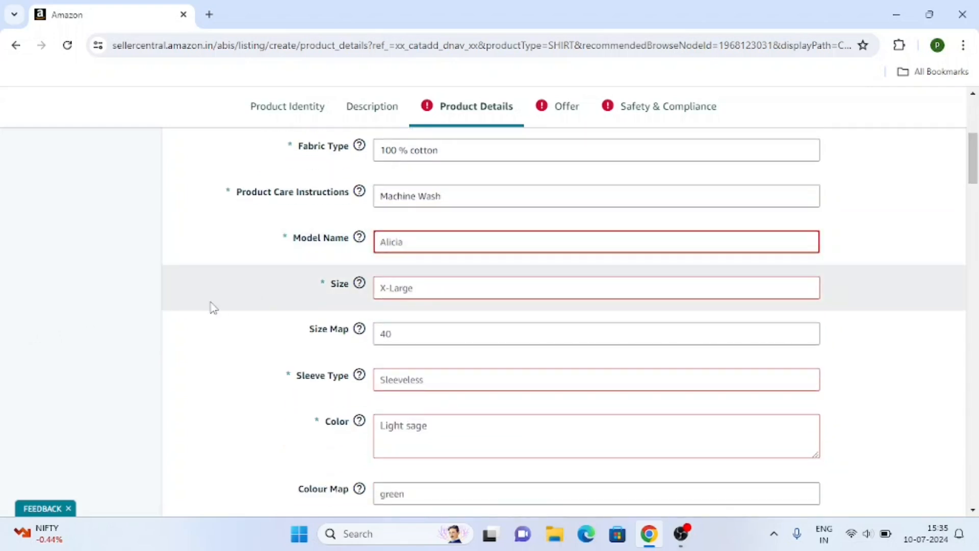
type("redtshirt55men")
Choose Medium from the size list.
left_click(424, 299)
scroll(444, 357, "down", 10)
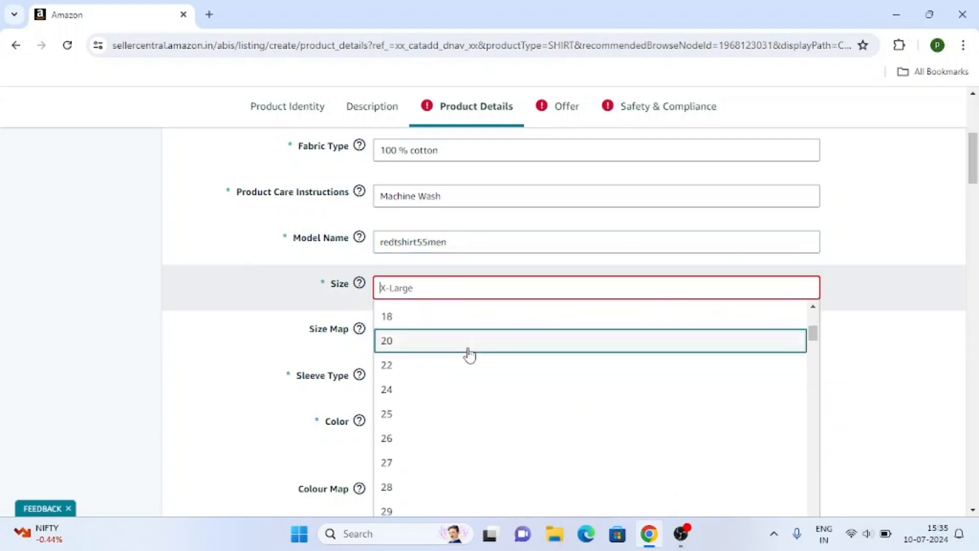
scroll(454, 364, "down", 10)
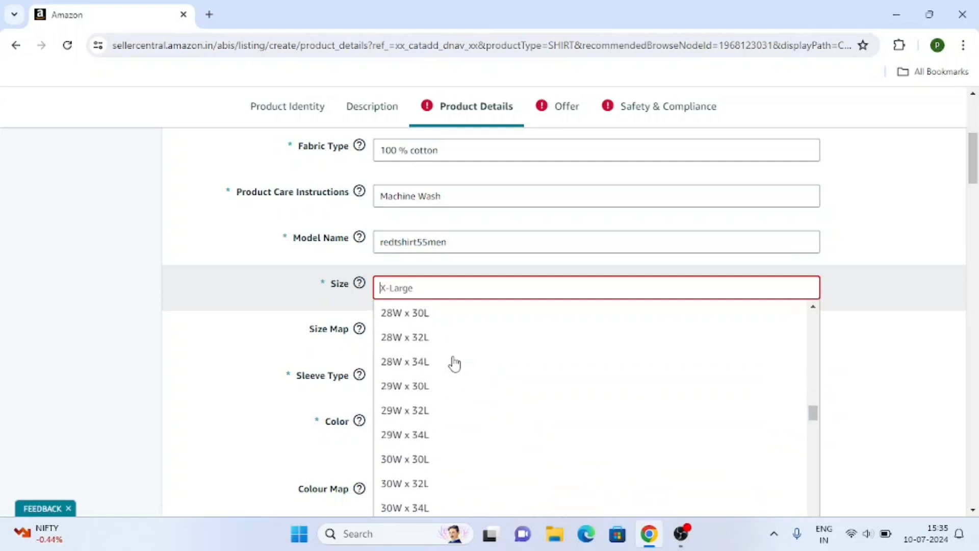
scroll(454, 364, "down", 15)
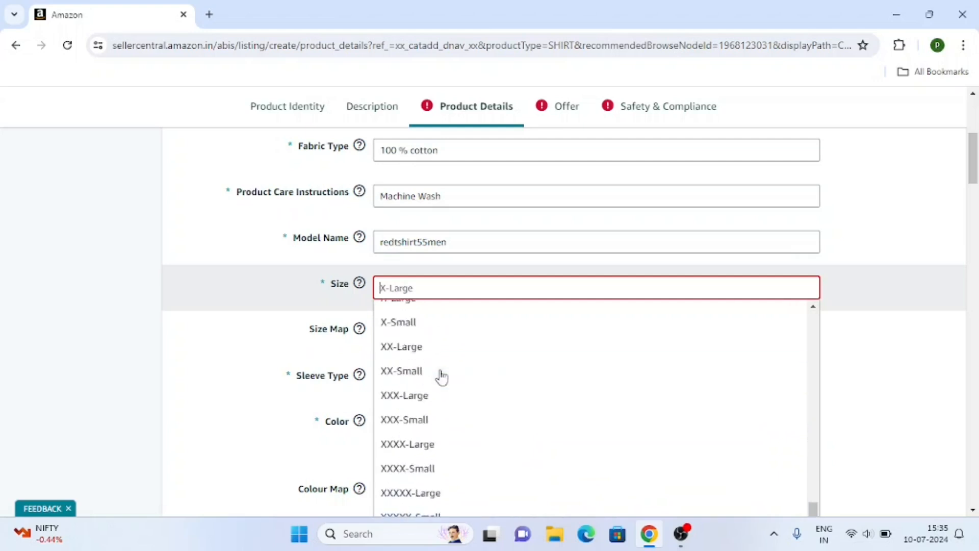
scroll(442, 386, "up", 3)
scroll(492, 376, "down", 2)
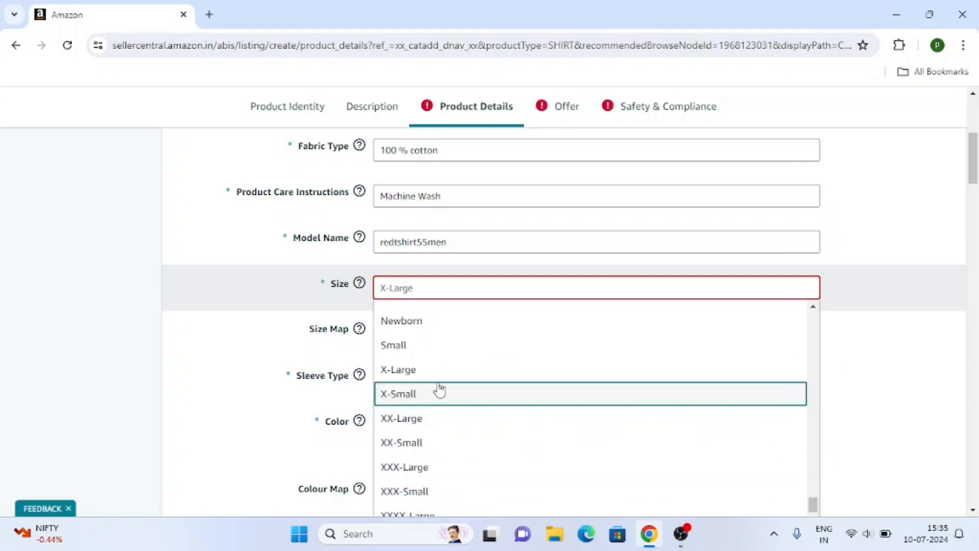
scroll(439, 391, "down", 2)
scroll(495, 413, "down", 3)
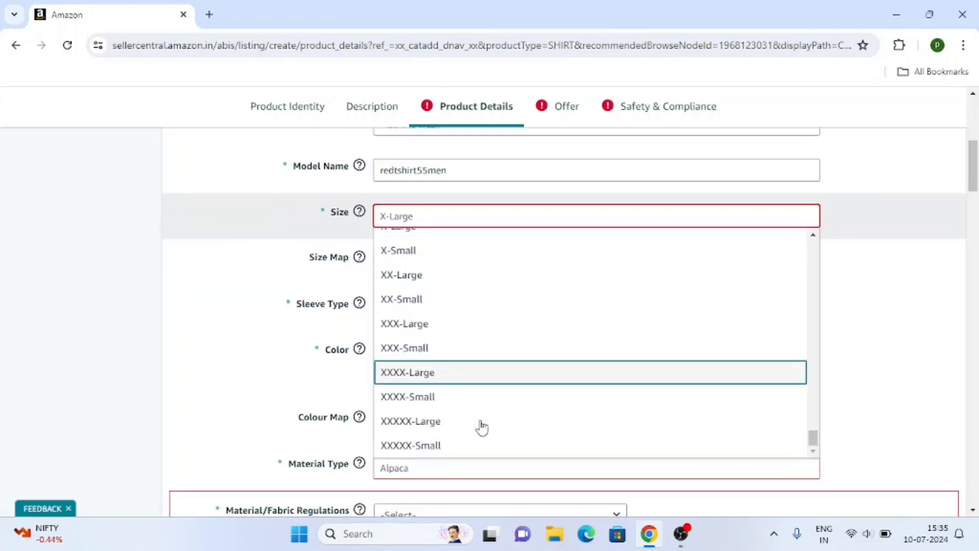
scroll(463, 422, "up", 2)
scroll(459, 396, "up", 4)
scroll(408, 383, "down", 2)
left_click(385, 369)
Set the size map to M.
scroll(269, 342, "up", 1)
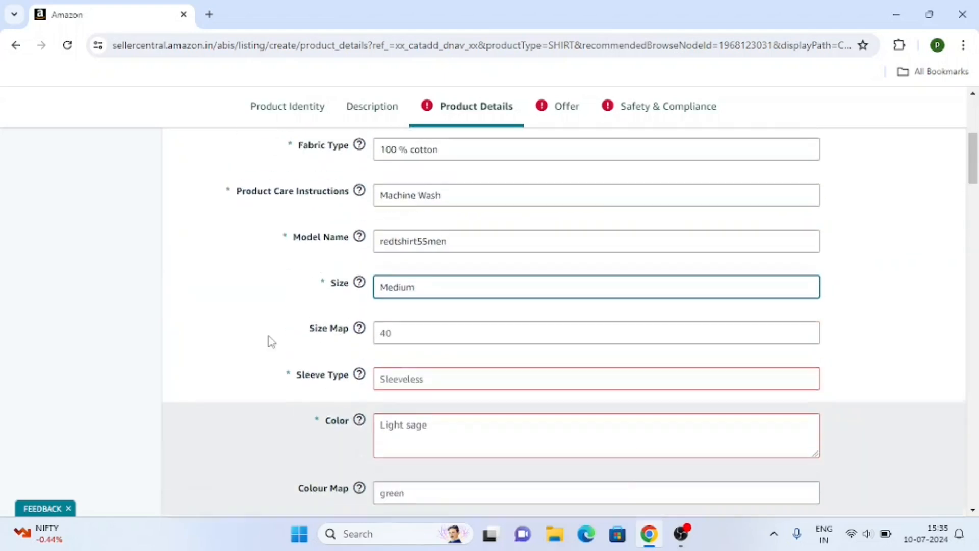
left_click(409, 338)
scroll(417, 284, "down", 8)
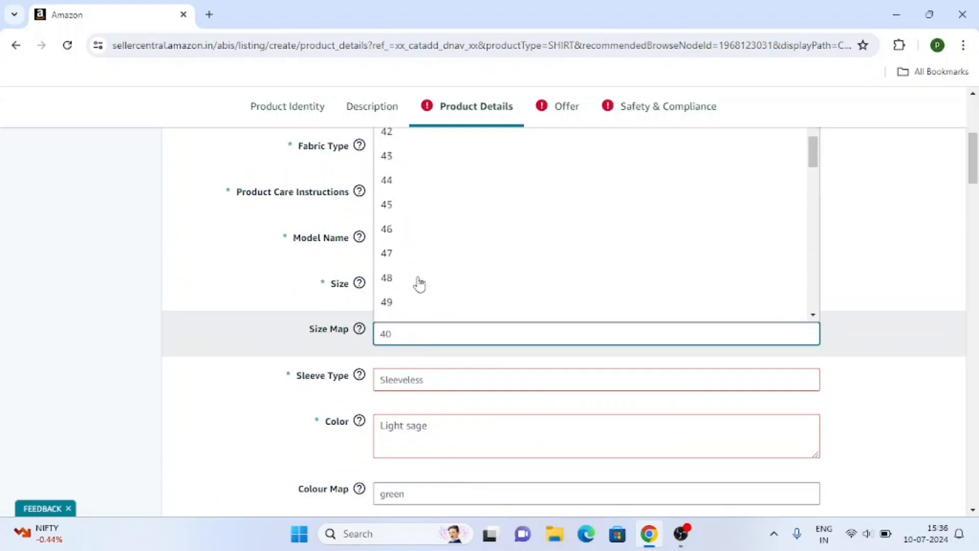
scroll(428, 267, "down", 15)
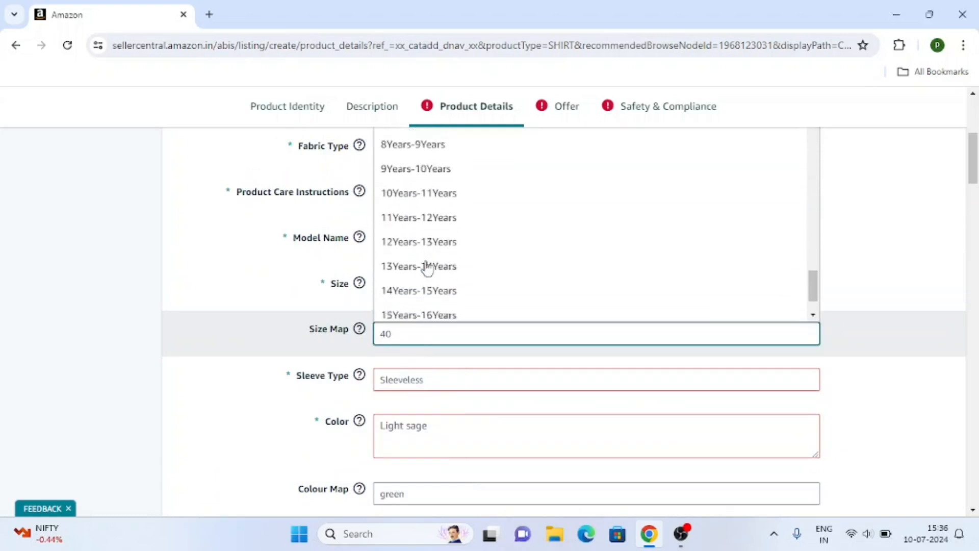
scroll(427, 267, "up", 9)
scroll(427, 267, "up", 5)
scroll(427, 267, "down", 3)
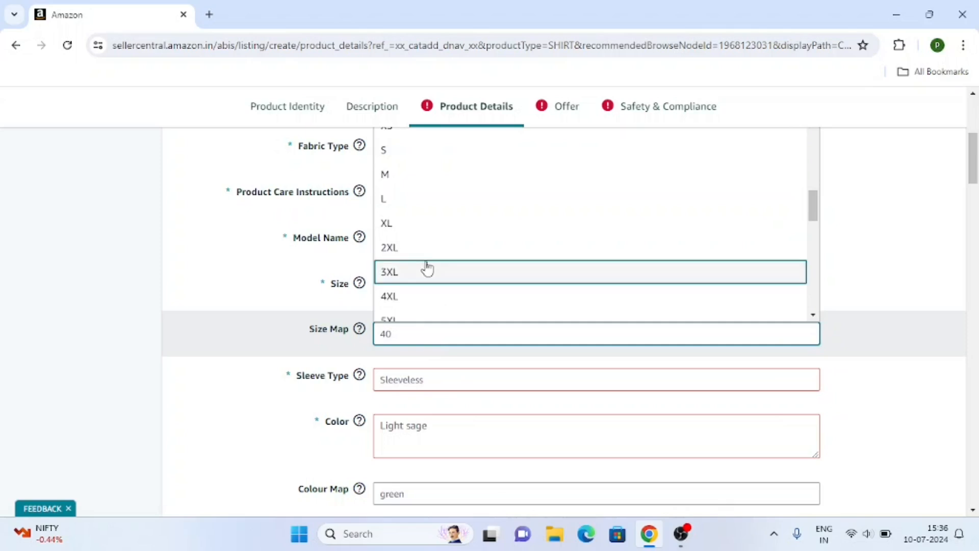
scroll(423, 251, "up", 4)
scroll(394, 271, "down", 1)
left_click(391, 254)
scroll(214, 342, "down", 2)
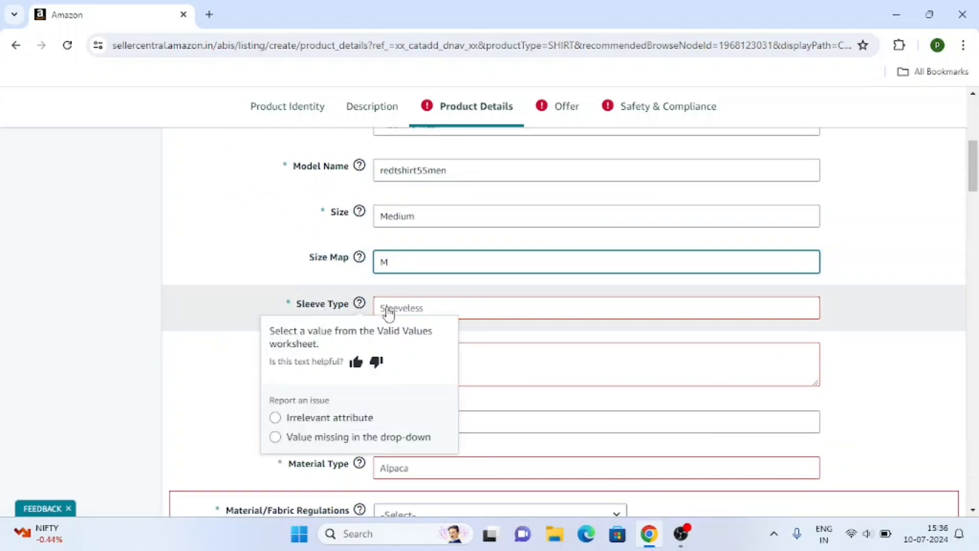
Set the sleeve type to Short Sleeve.
left_click(389, 309)
scroll(462, 326, "down", 2)
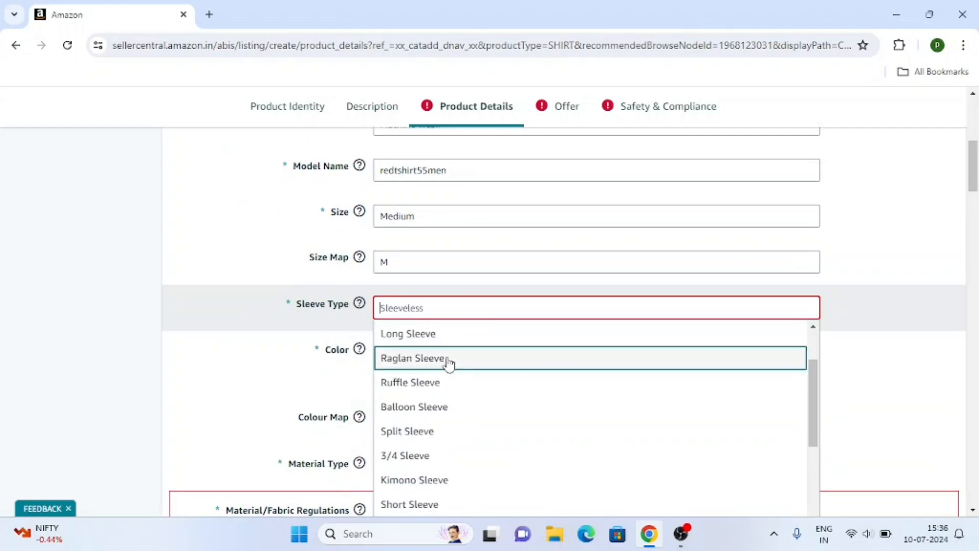
scroll(448, 365, "down", 3)
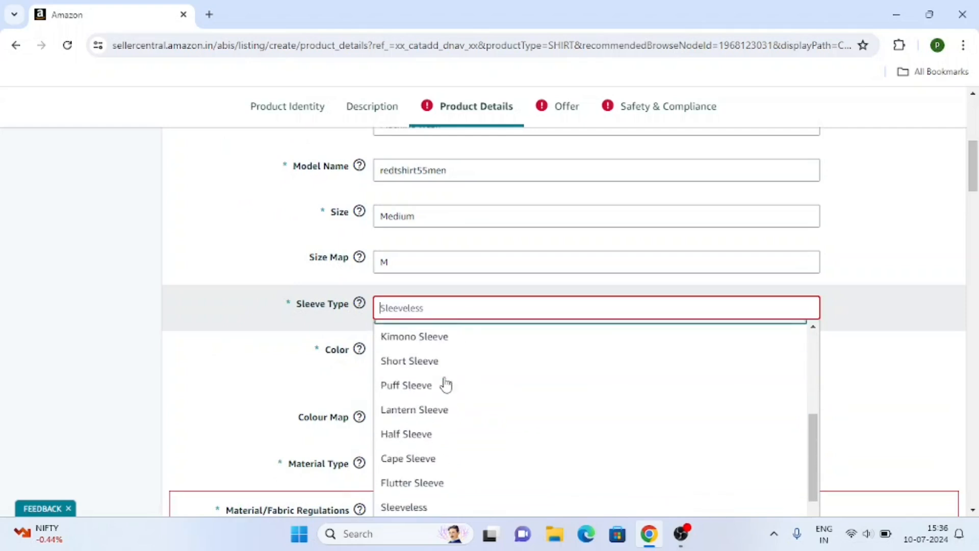
left_click(424, 362)
scroll(442, 298, "down", 1)
Set the colour to red and the colour map to Red.
left_click(450, 275)
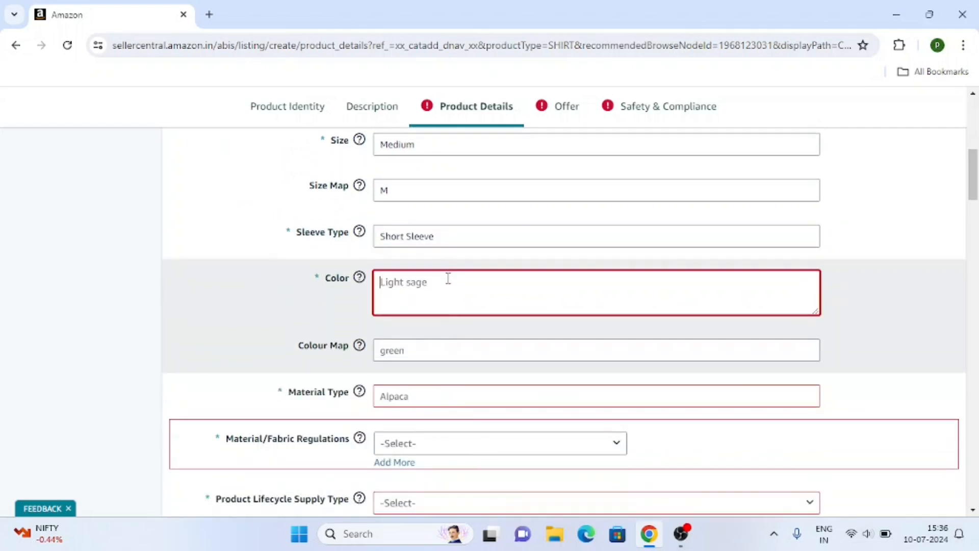
left_click(436, 352)
left_click(415, 318)
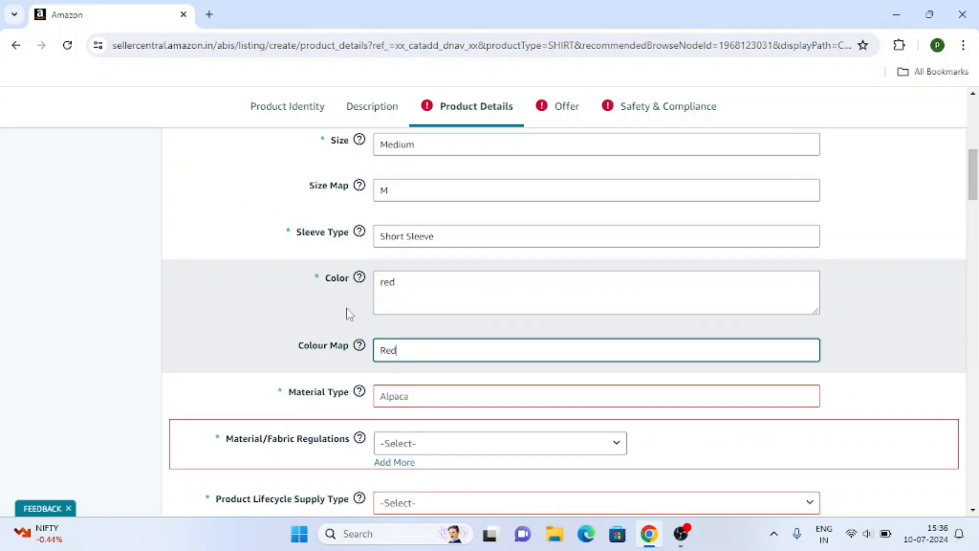
scroll(408, 285, "down", 1)
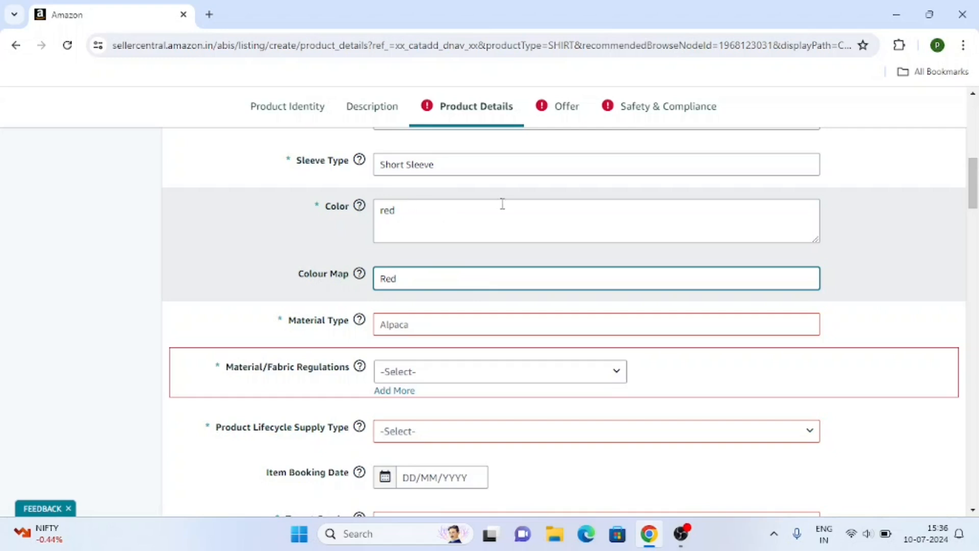
scroll(316, 291, "down", 1)
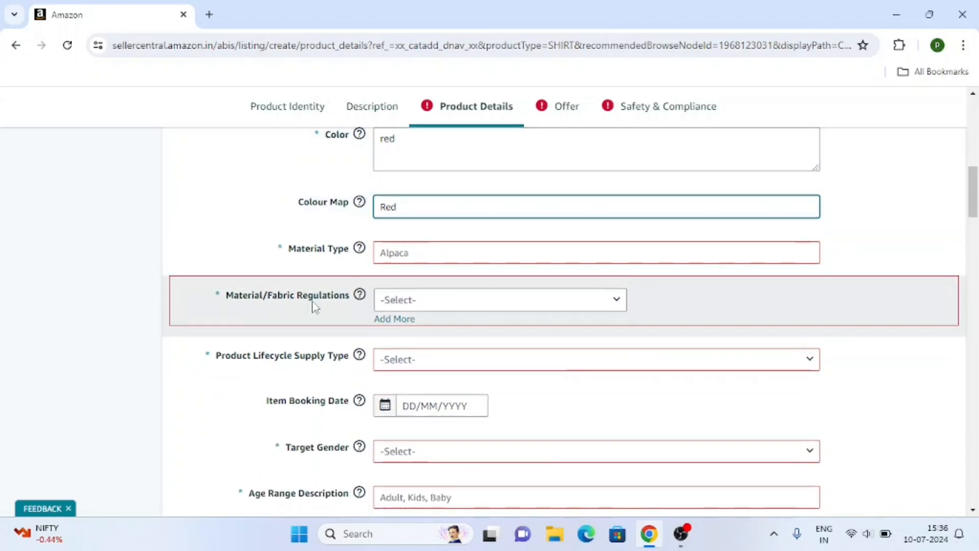
Set material type to Cotton and material/fabric regulations to Not Applicable.
left_click(403, 254)
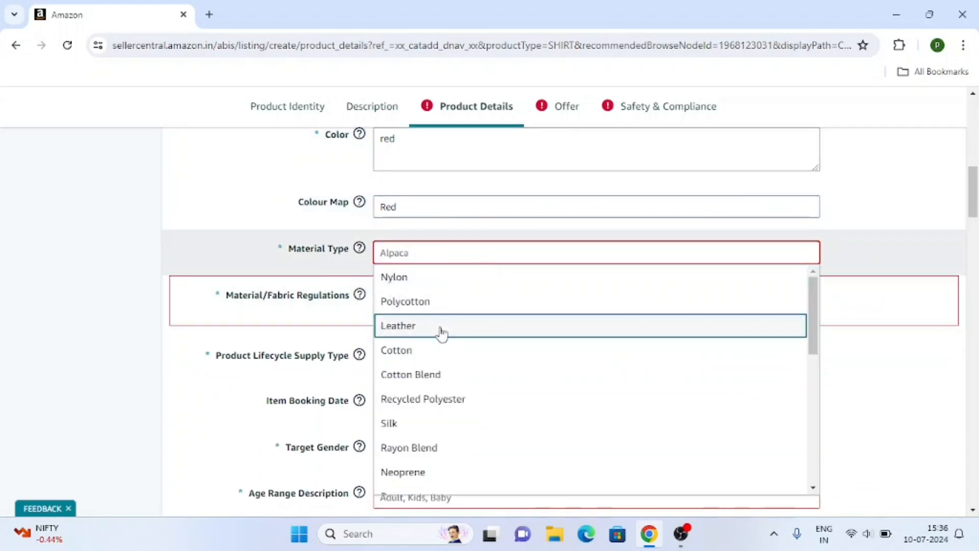
left_click(413, 350)
scroll(151, 351, "down", 1)
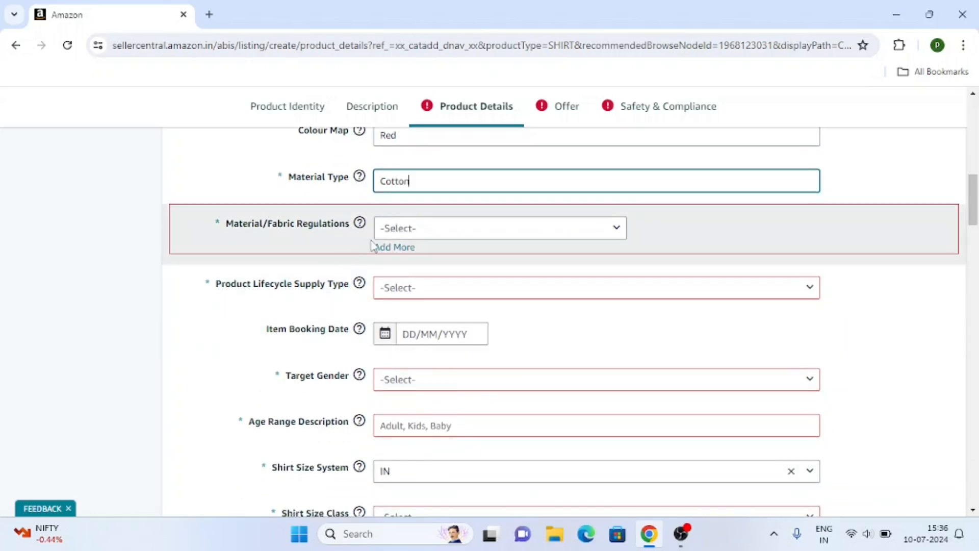
left_click(472, 236)
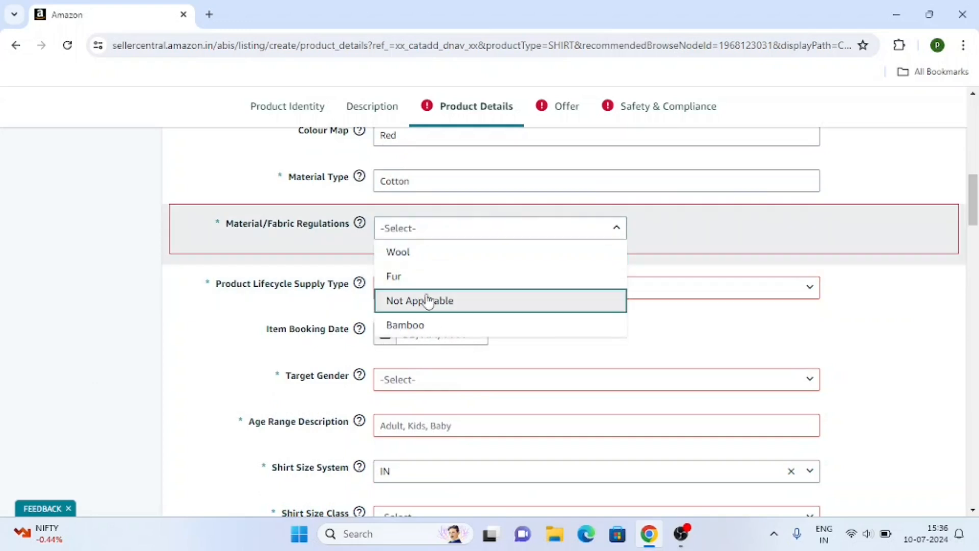
left_click(428, 301)
scroll(181, 376, "down", 1)
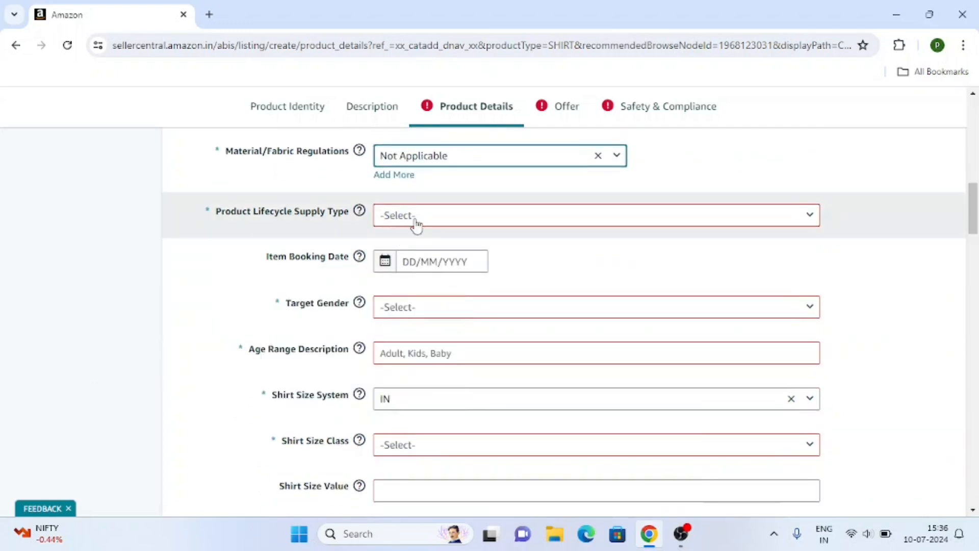
Set lifecycle supply type to Fashion, leaving the item booking date empty.
left_click(417, 217)
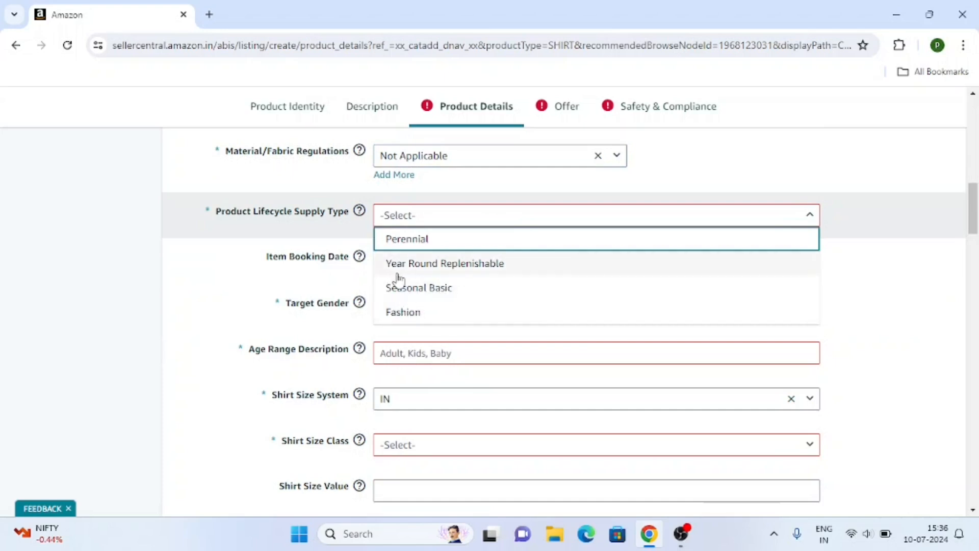
left_click(399, 313)
scroll(194, 327, "down", 1)
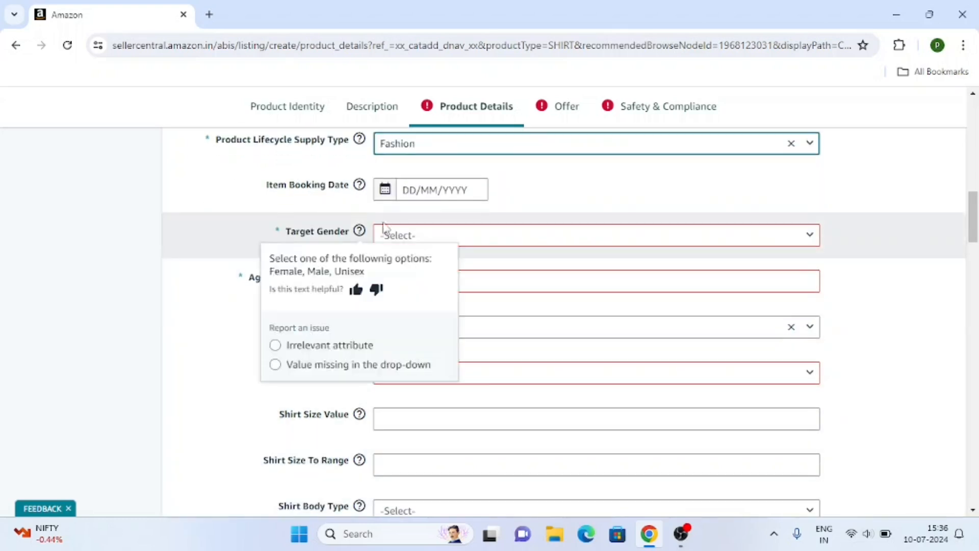
left_click(417, 185)
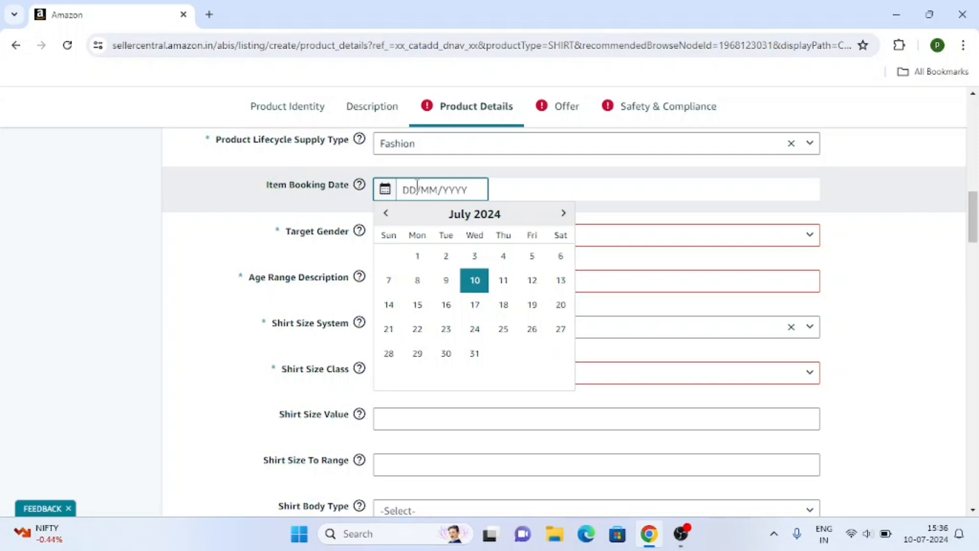
mouse_move(357, 287)
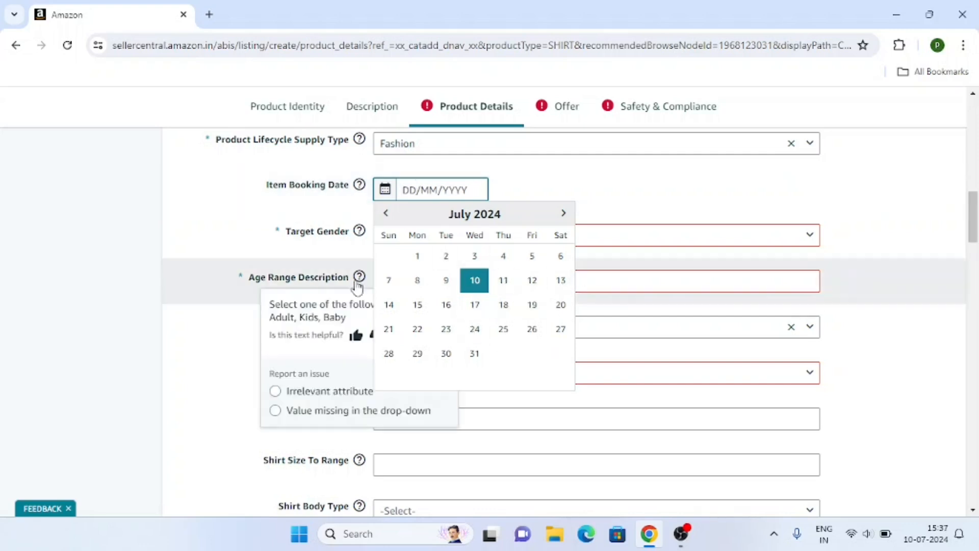
left_click(44, 301)
Set target gender to Male and age range to Adult.
left_click(431, 239)
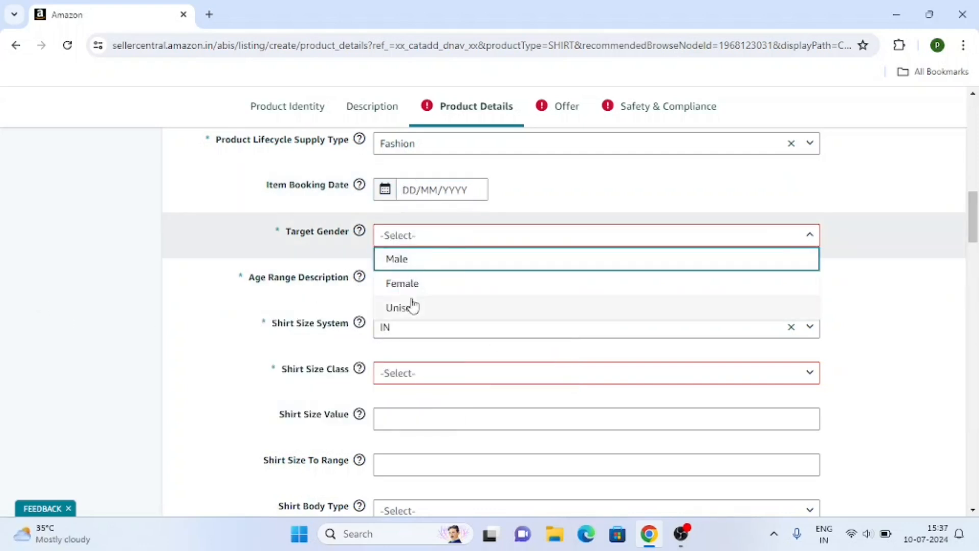
key("Return")
scroll(233, 280, "down", 1)
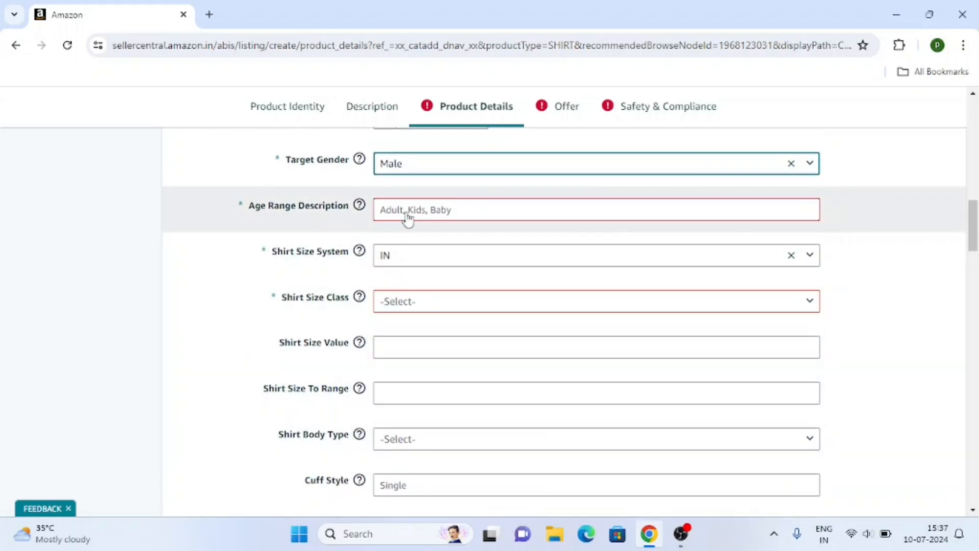
left_click(408, 218)
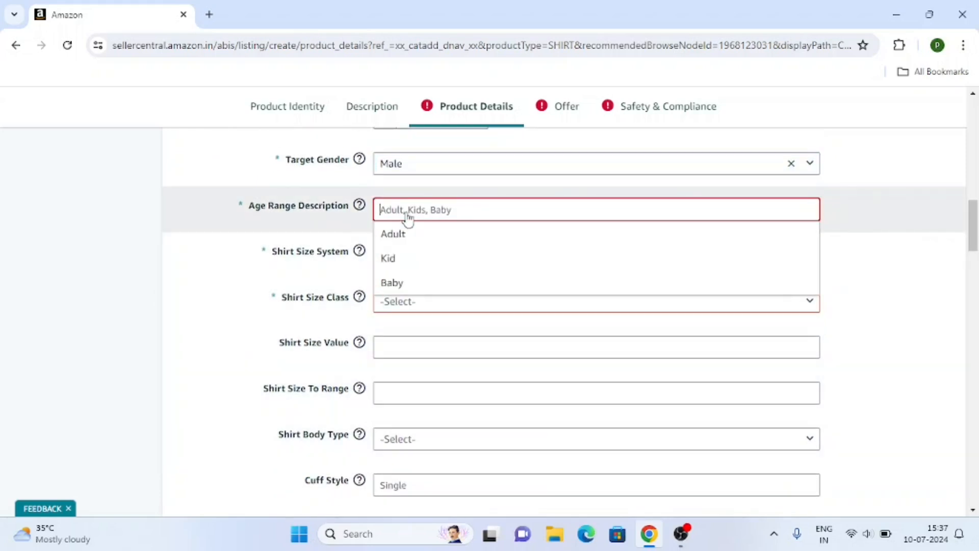
left_click(425, 240)
scroll(249, 260, "down", 1)
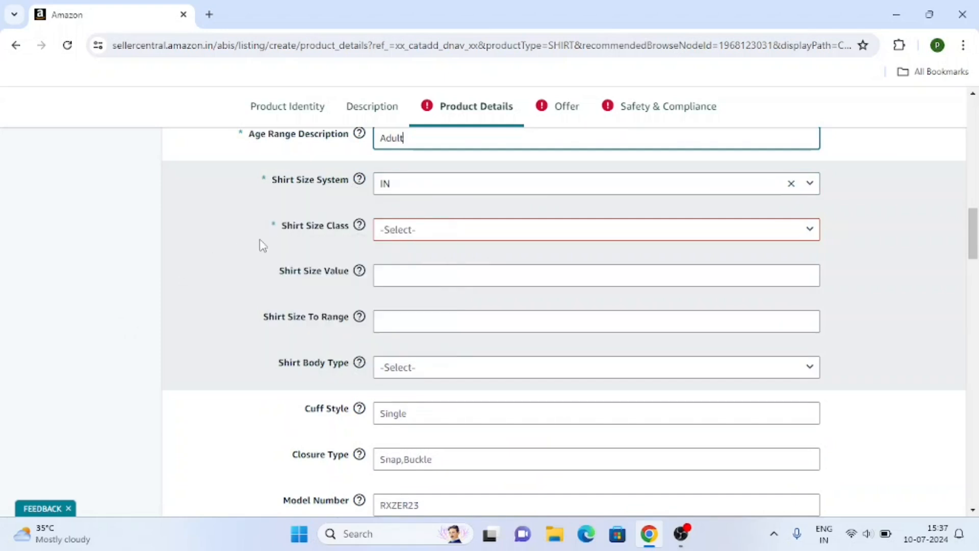
Pick Alpha as shirt size class, keep size system IN, and browse size values.
left_click(422, 238)
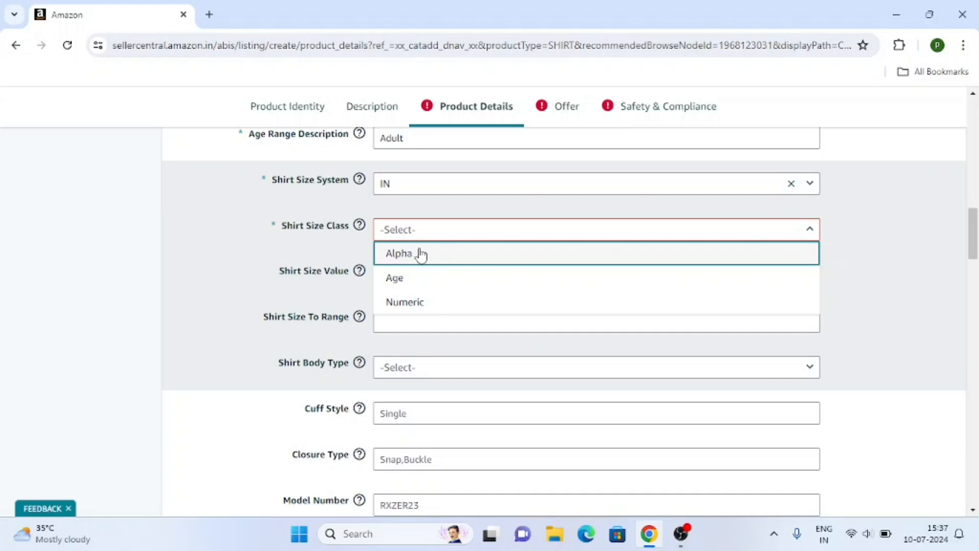
left_click(421, 255)
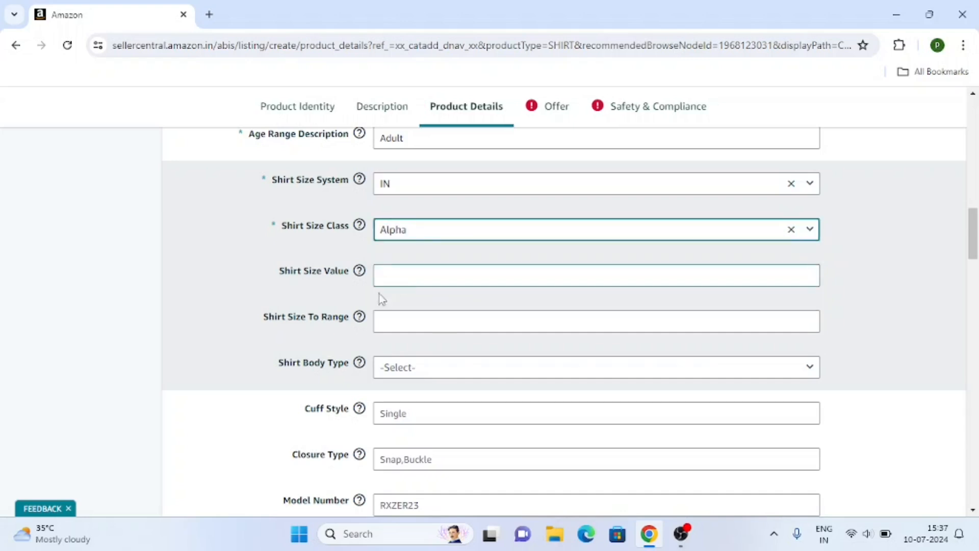
left_click(394, 185)
left_click(394, 184)
scroll(317, 251, "down", 1)
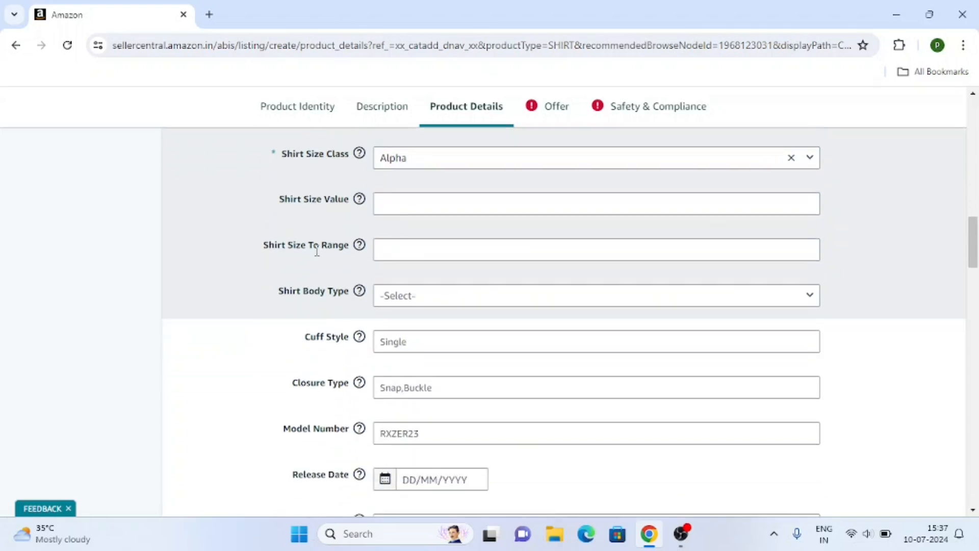
left_click(400, 209)
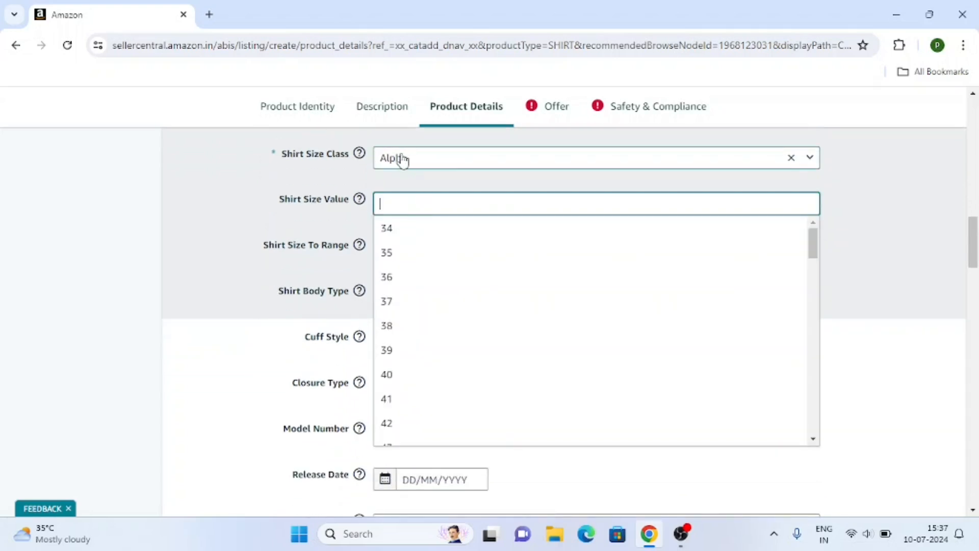
scroll(424, 319, "down", 10)
scroll(424, 319, "up", 3)
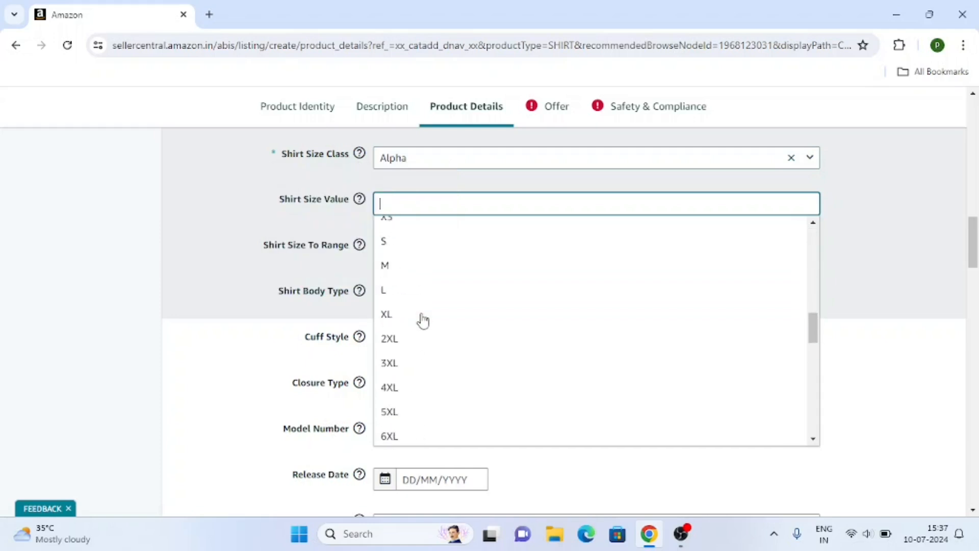
Try the Numeric and Age shirt size classes and review their size values.
left_click(396, 162)
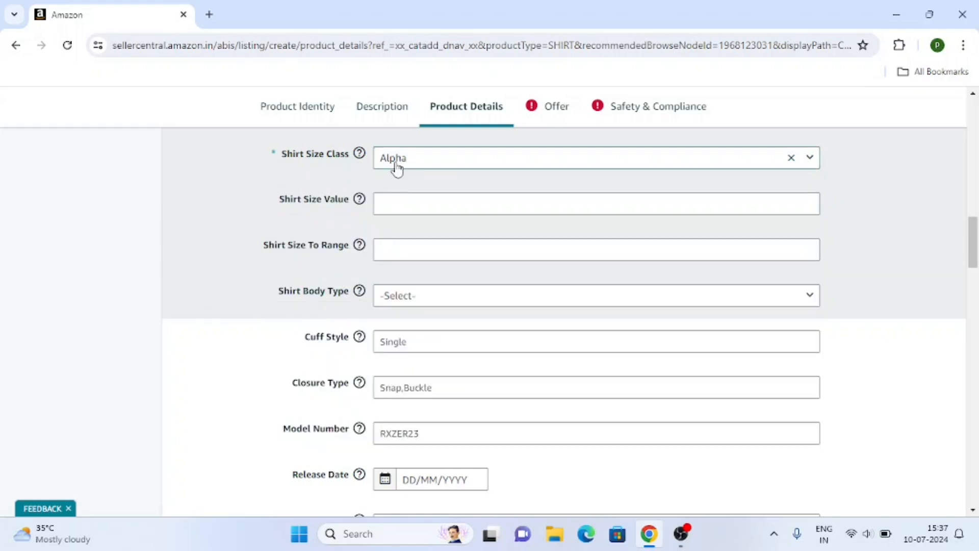
left_click(409, 227)
left_click(408, 205)
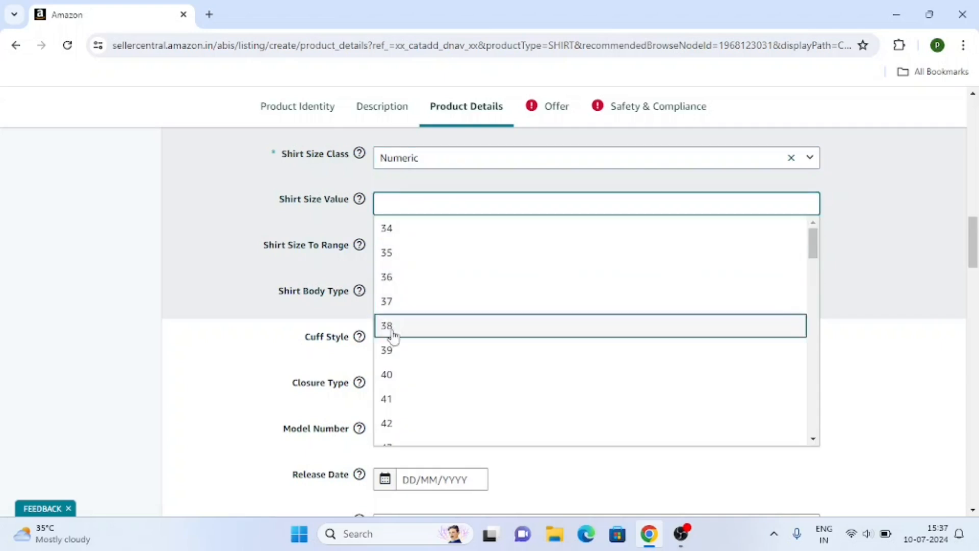
left_click(416, 162)
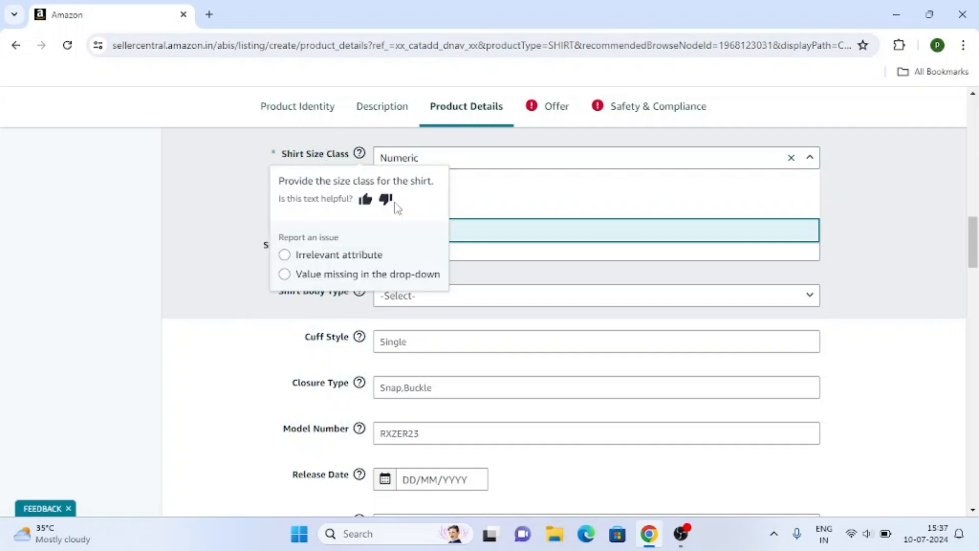
left_click(430, 206)
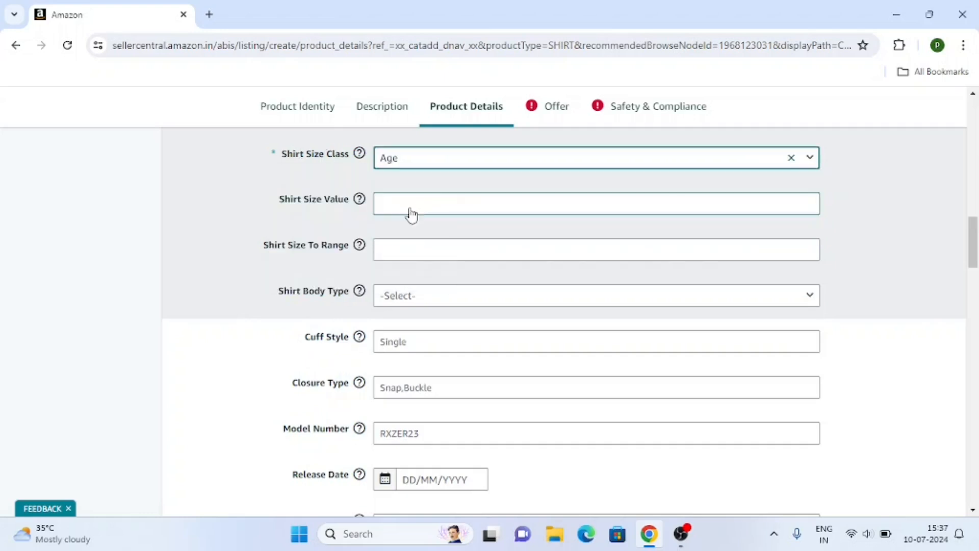
left_click(411, 210)
scroll(430, 306, "down", 20)
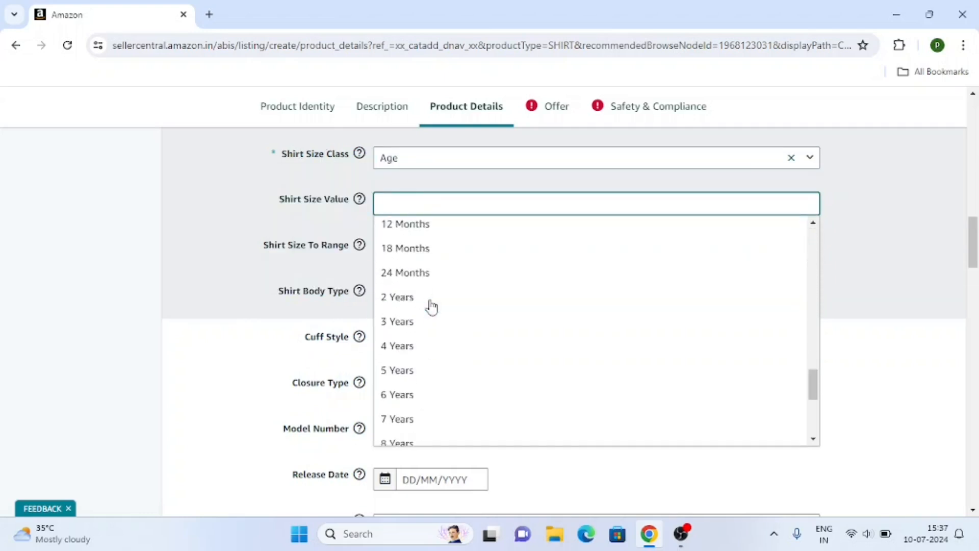
scroll(423, 328, "down", 10)
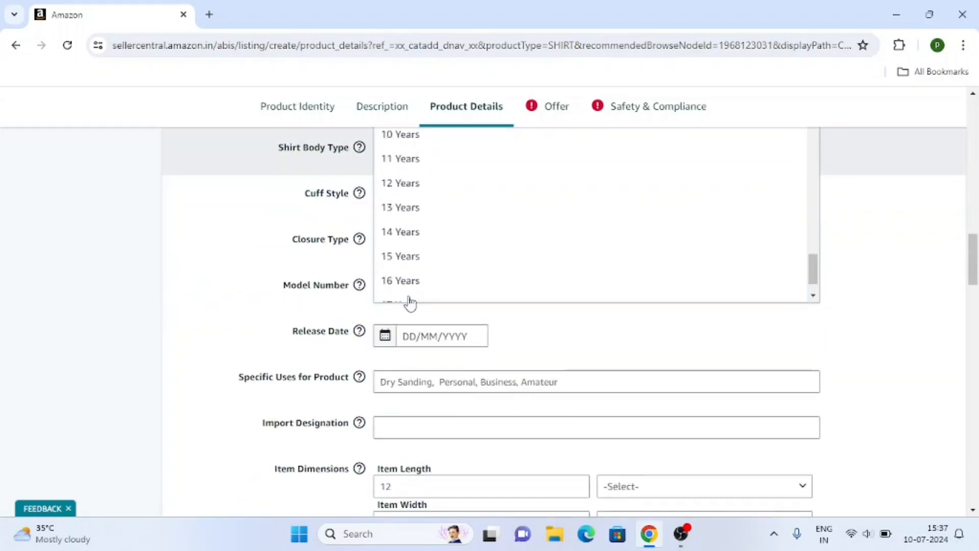
scroll(398, 357, "up", 8)
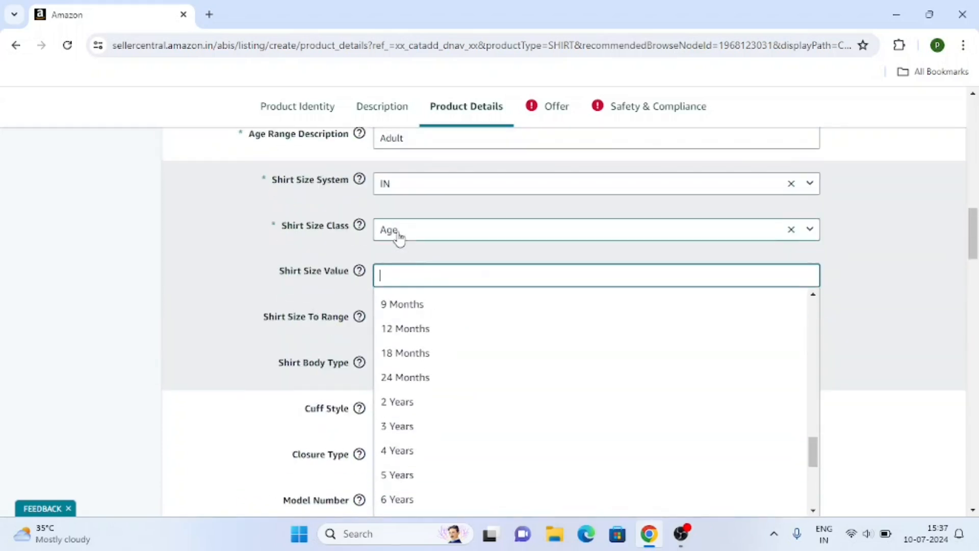
Settle on shirt size class Alpha with shirt size value M.
left_click(400, 235)
left_click(416, 253)
left_click(430, 277)
scroll(432, 336, "down", 3)
scroll(431, 337, "down", 6)
scroll(428, 341, "up", 2)
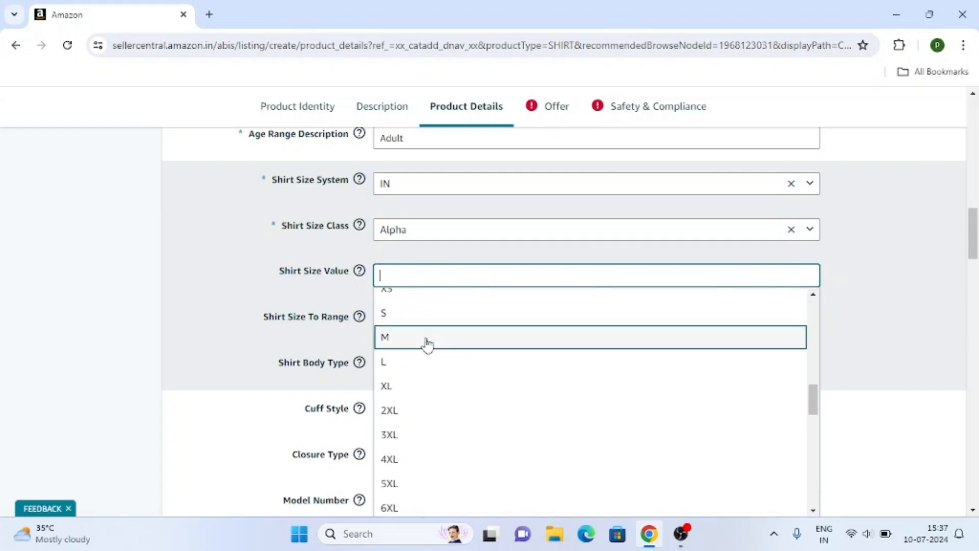
left_click(396, 347)
scroll(140, 345, "down", 3)
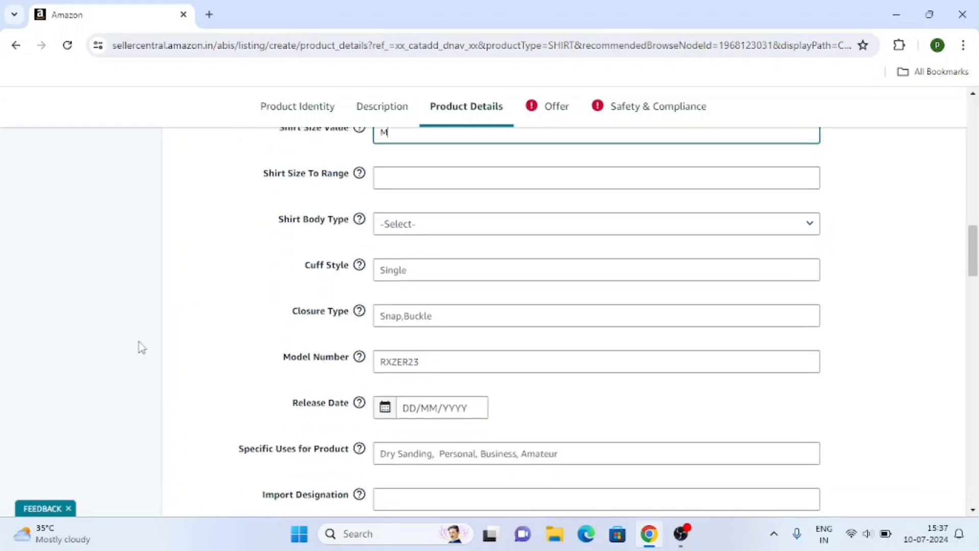
mouse_move(367, 226)
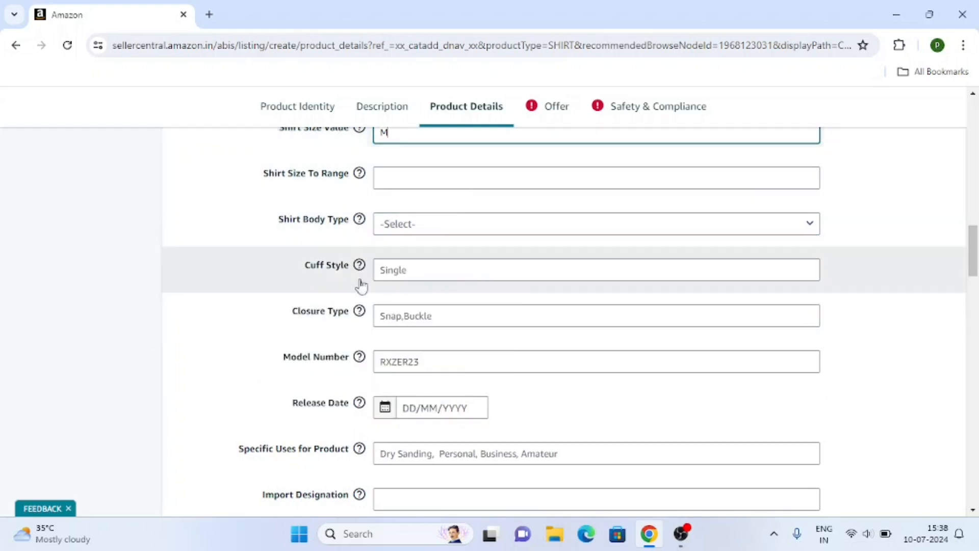
scroll(582, 306, "down", 5)
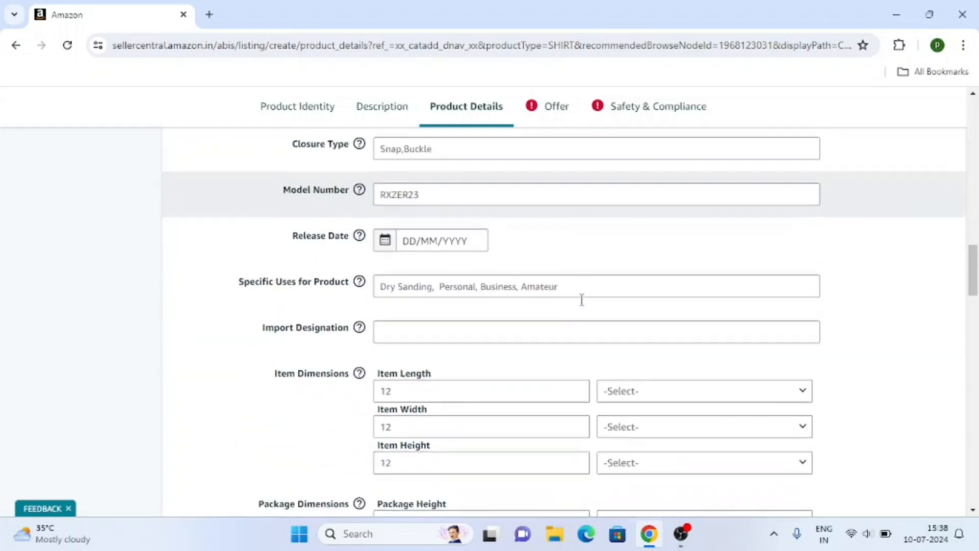
scroll(482, 266, "down", 12)
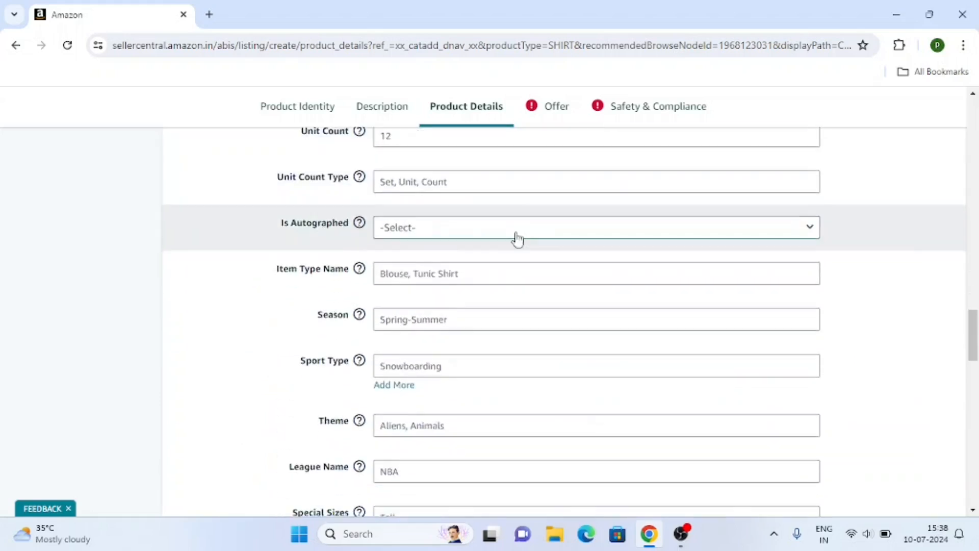
scroll(525, 263, "down", 16)
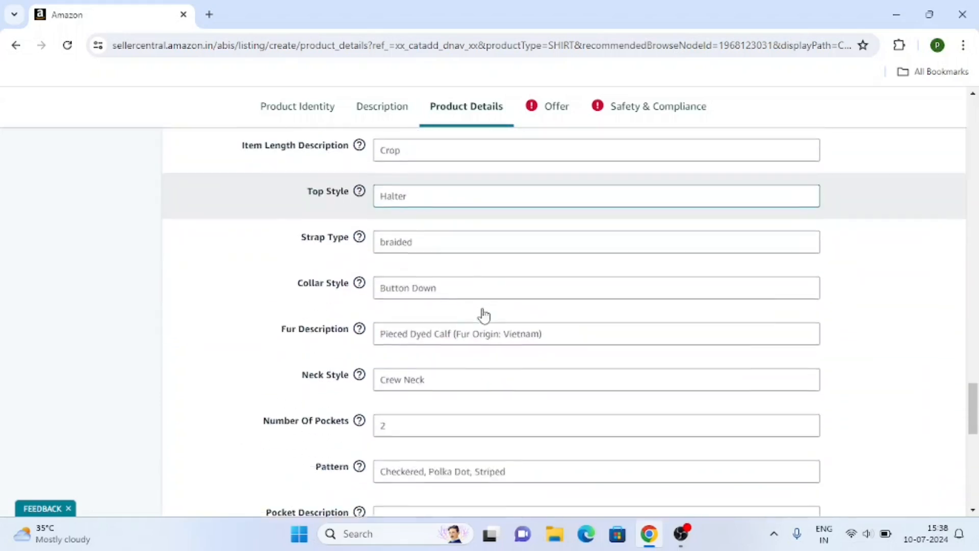
scroll(527, 273, "down", 7)
scroll(527, 274, "up", 20)
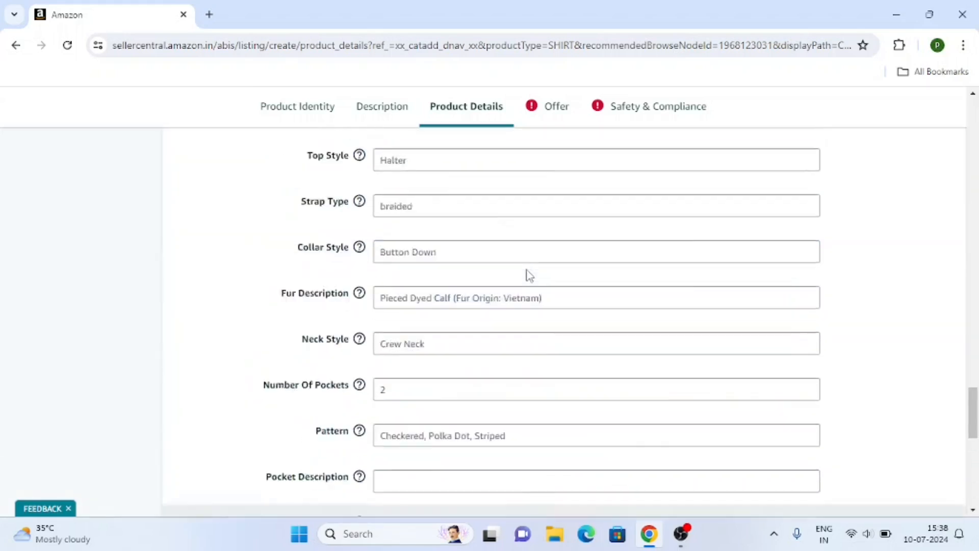
scroll(530, 276, "up", 10)
Go to the Offer section and replace the sample seller SKU with a new one.
left_click(544, 117)
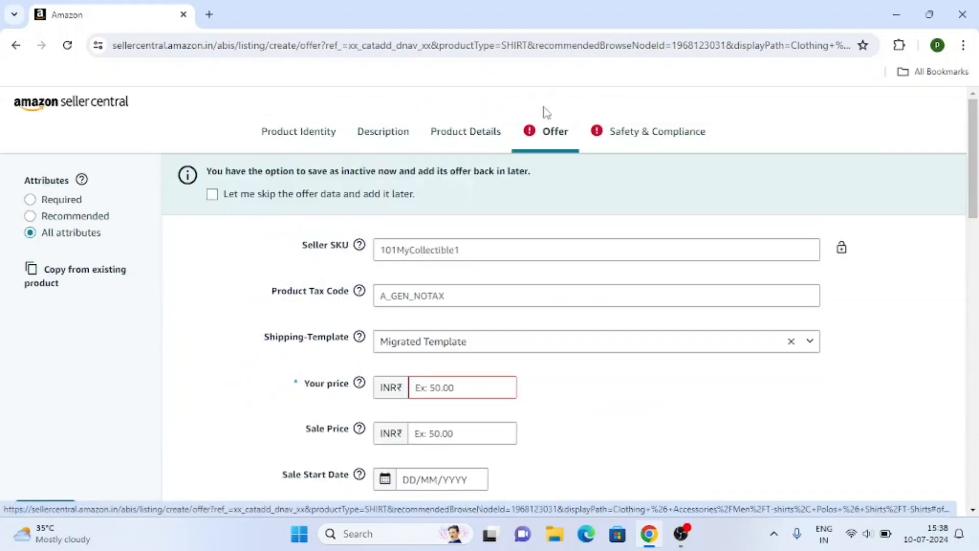
scroll(271, 273, "down", 2)
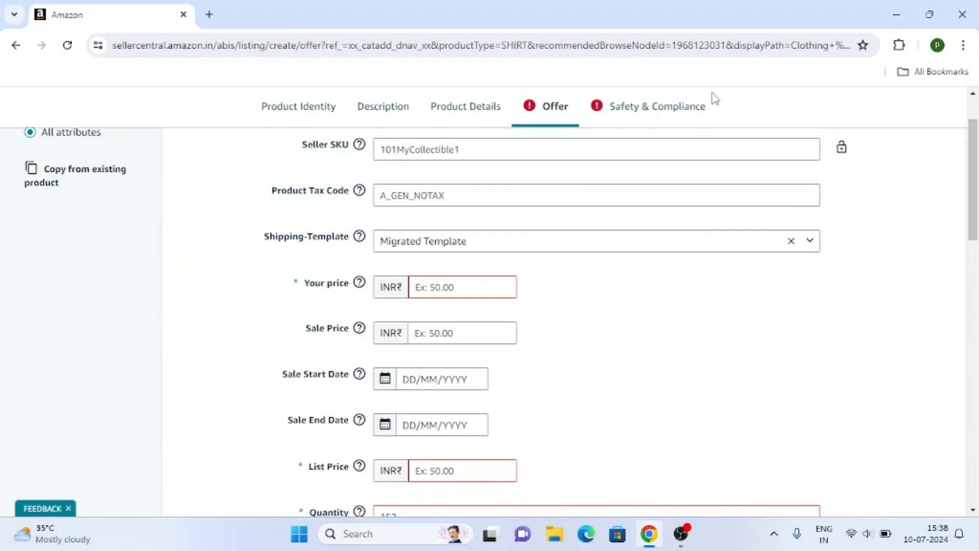
left_click(491, 150)
type("redtshirtuu1")
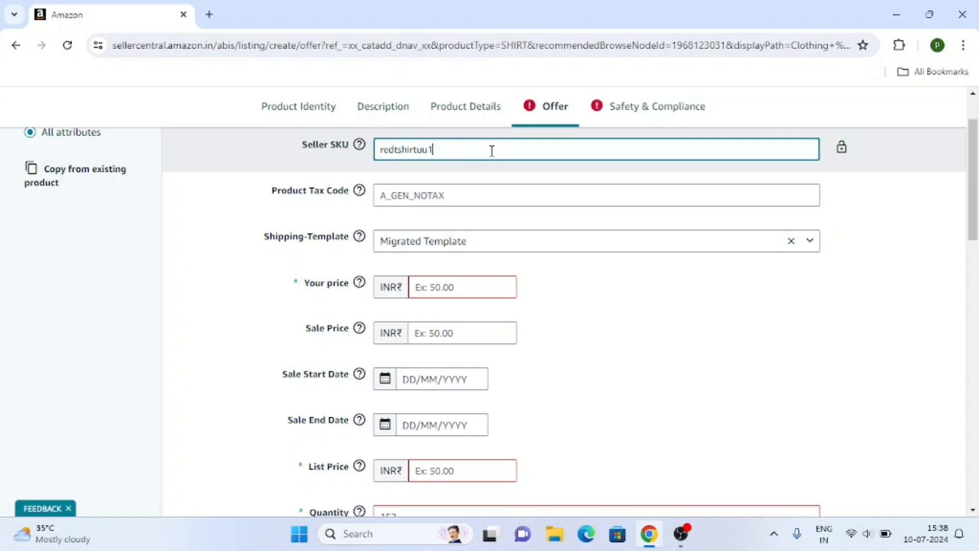
scroll(266, 247, "down", 1)
scroll(267, 247, "up", 1)
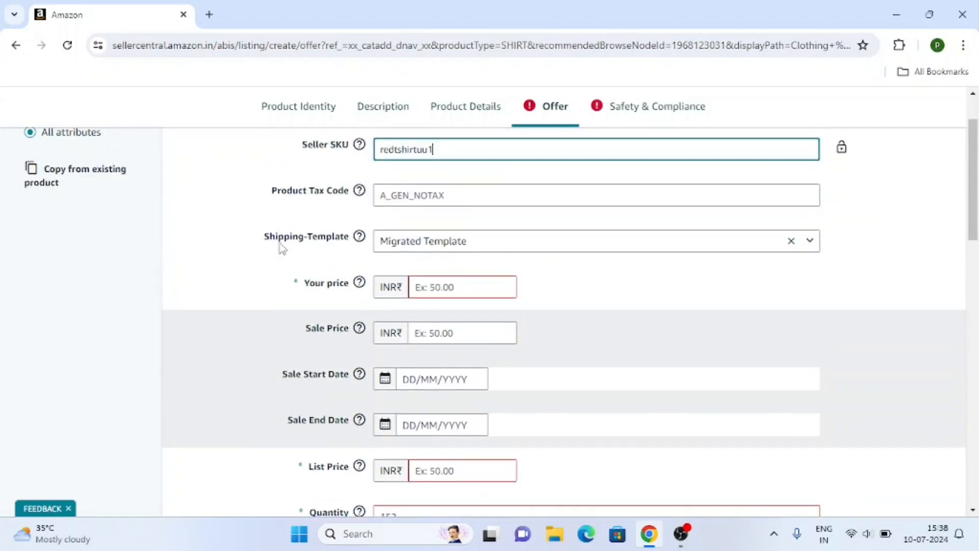
scroll(597, 210, "down", 1)
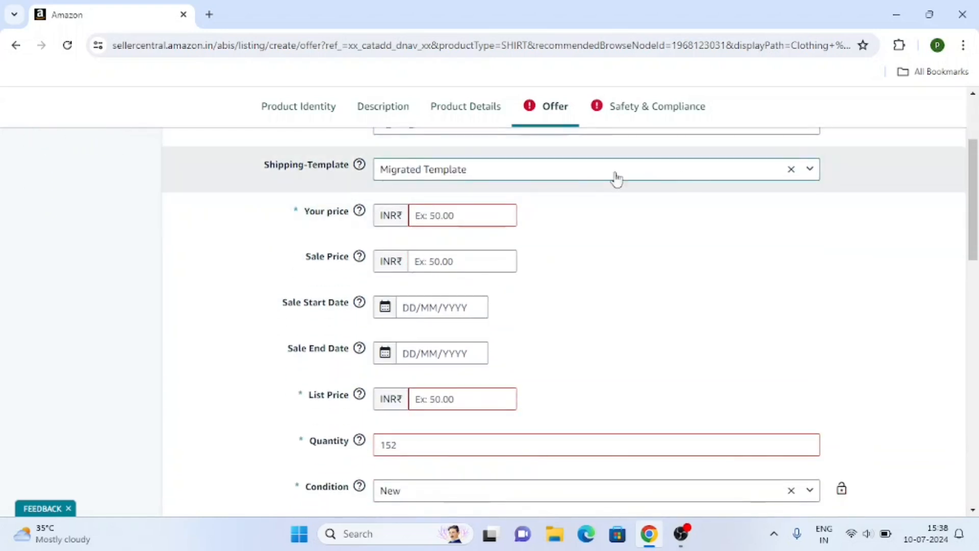
Enter 899 as your price and 899.00 as the list price.
left_click(436, 217)
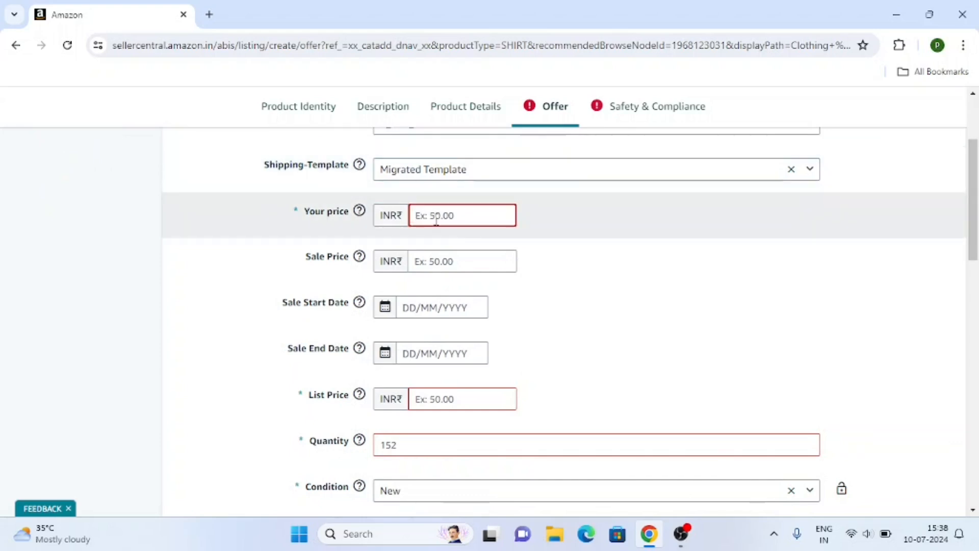
type("899")
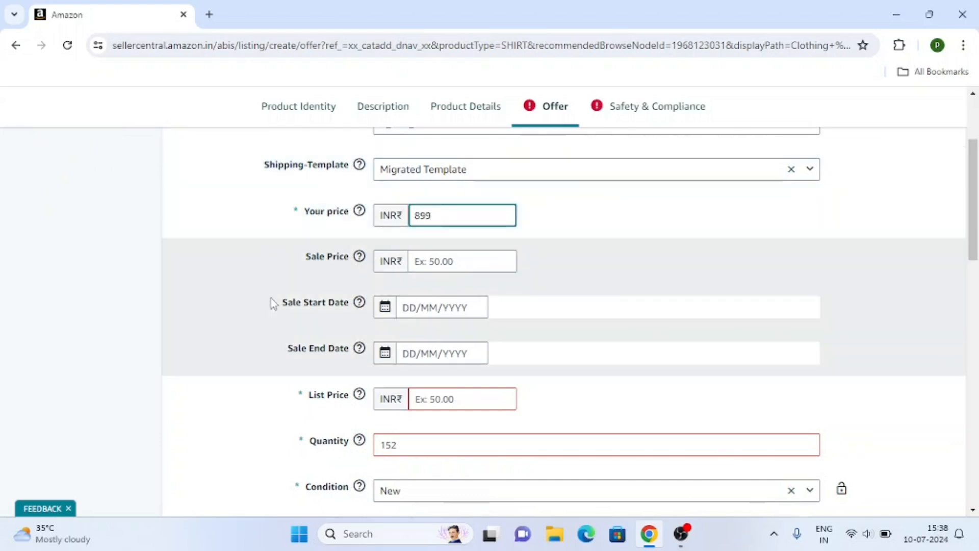
scroll(269, 301, "down", 1)
left_click(451, 327)
scroll(116, 379, "up", 1)
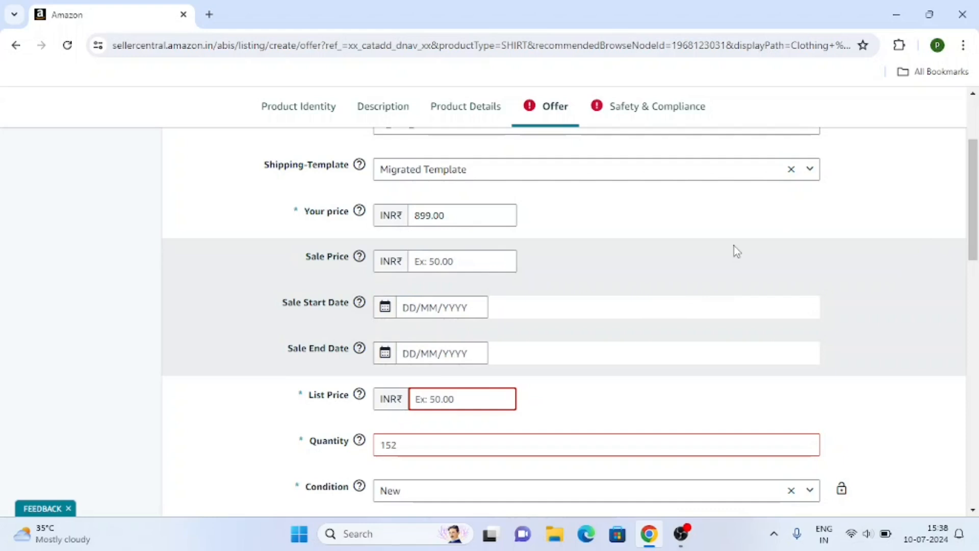
type("899")
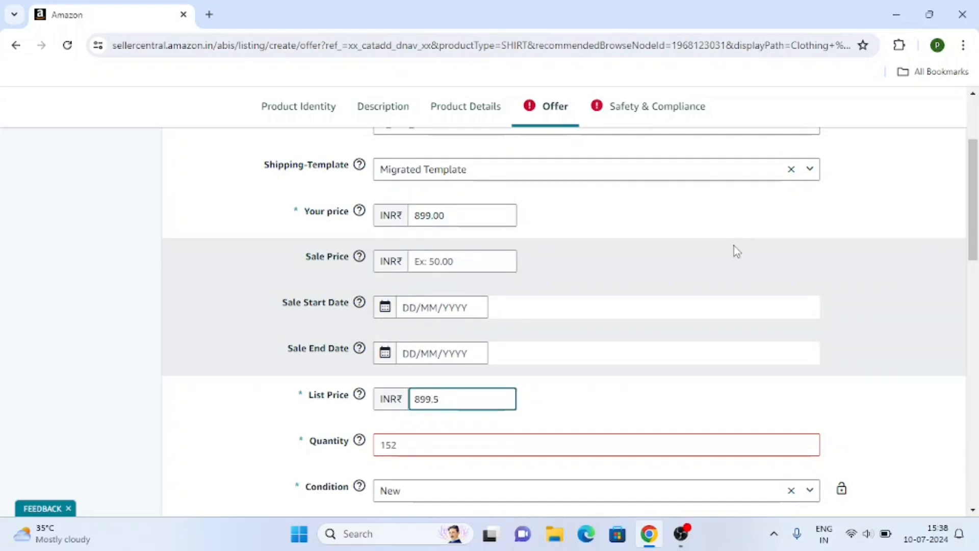
type(".00")
Edit the stock quantity field, then move down to Max Order Quantity.
left_click(62, 319)
scroll(122, 337, "down", 2)
left_click(394, 373)
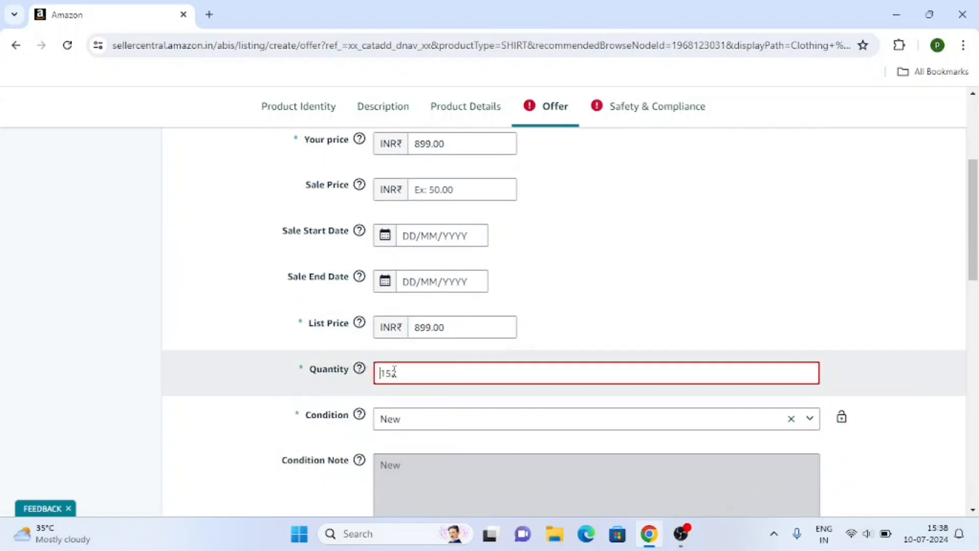
scroll(259, 352, "down", 3)
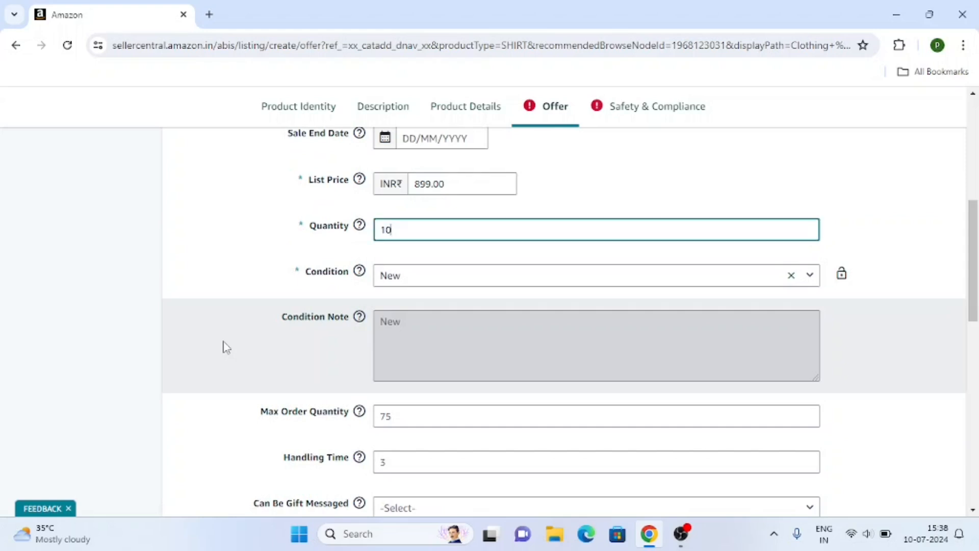
scroll(358, 286, "down", 3)
scroll(520, 271, "down", 2)
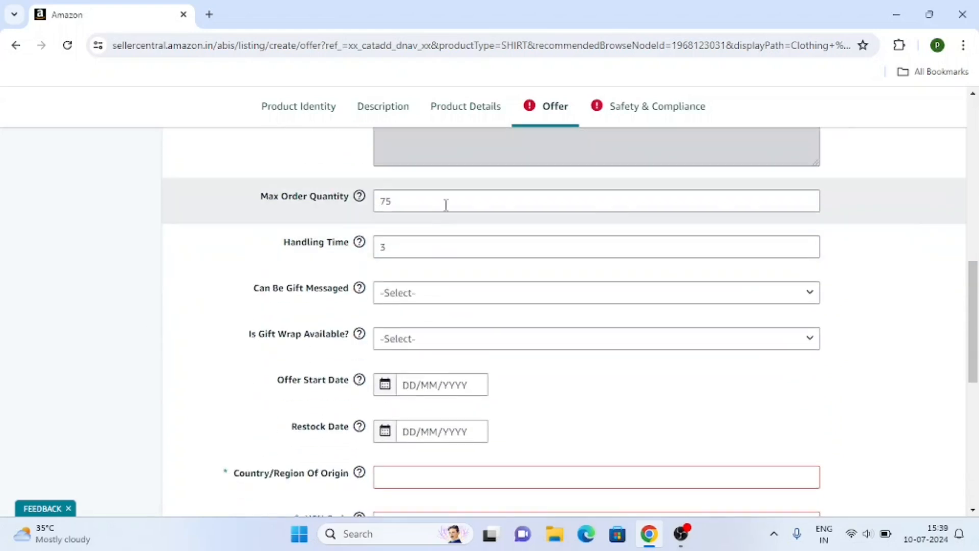
left_click(445, 204)
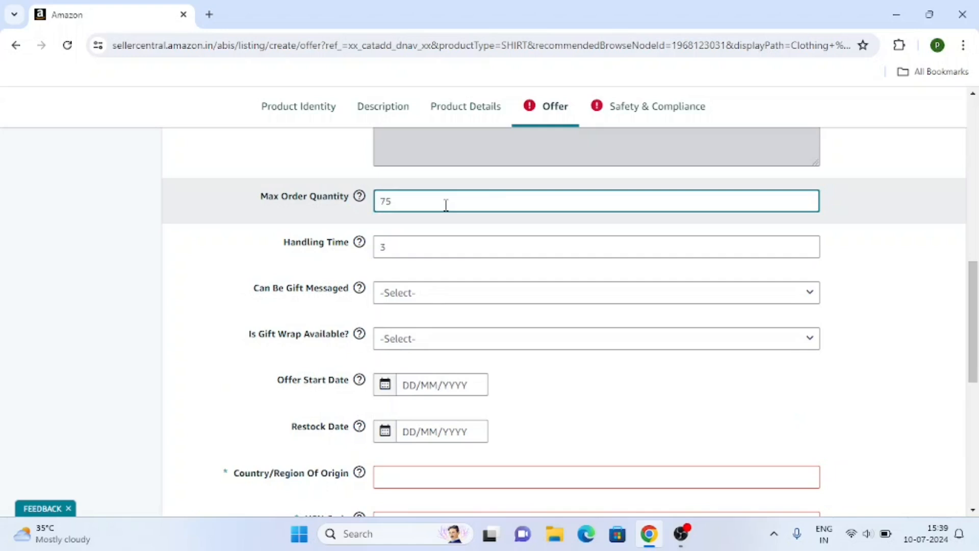
Keep max order quantity at 75 and set country of origin to India.
left_click(50, 277)
scroll(391, 245, "down", 1)
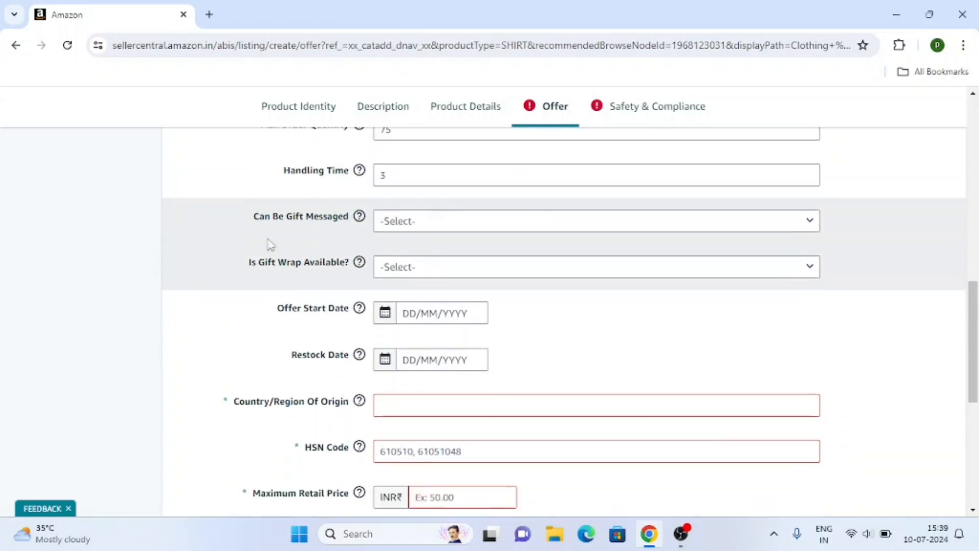
scroll(409, 265, "down", 2)
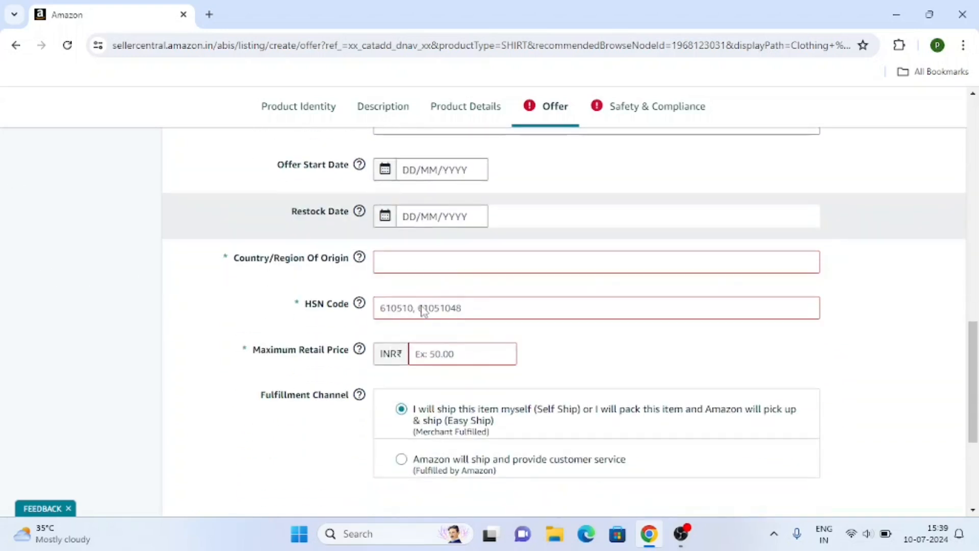
left_click(416, 264)
left_click(408, 284)
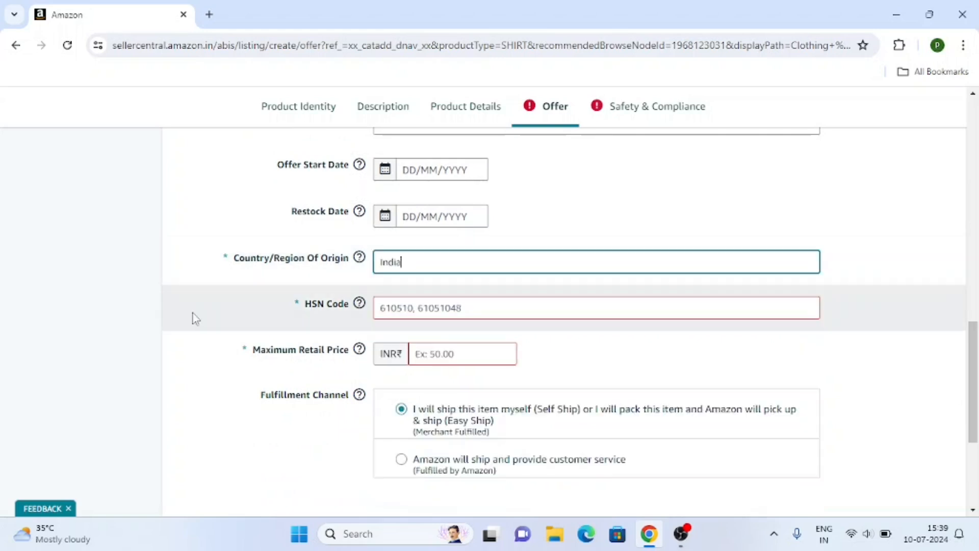
scroll(438, 256, "down", 1)
Set the HSN Code to 61050.
left_click(486, 231)
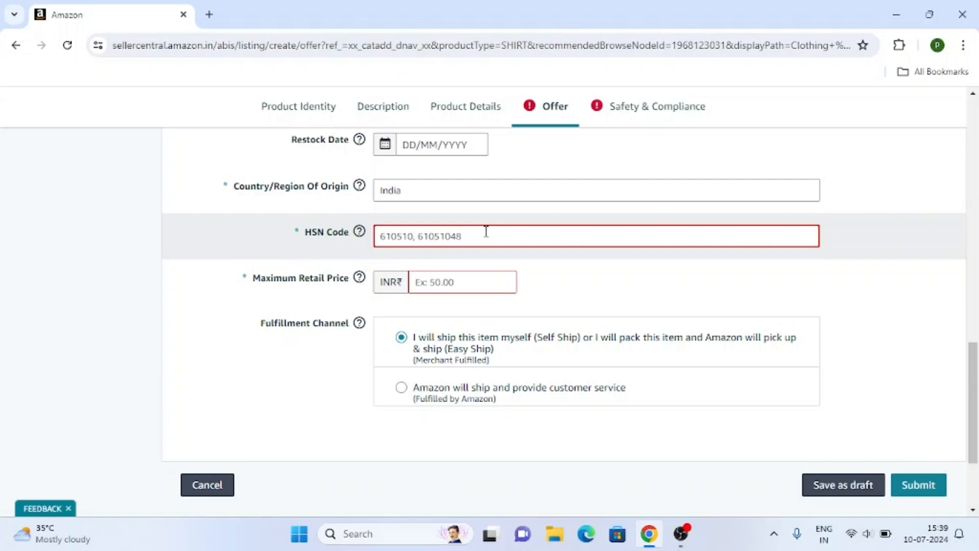
left_click(401, 240)
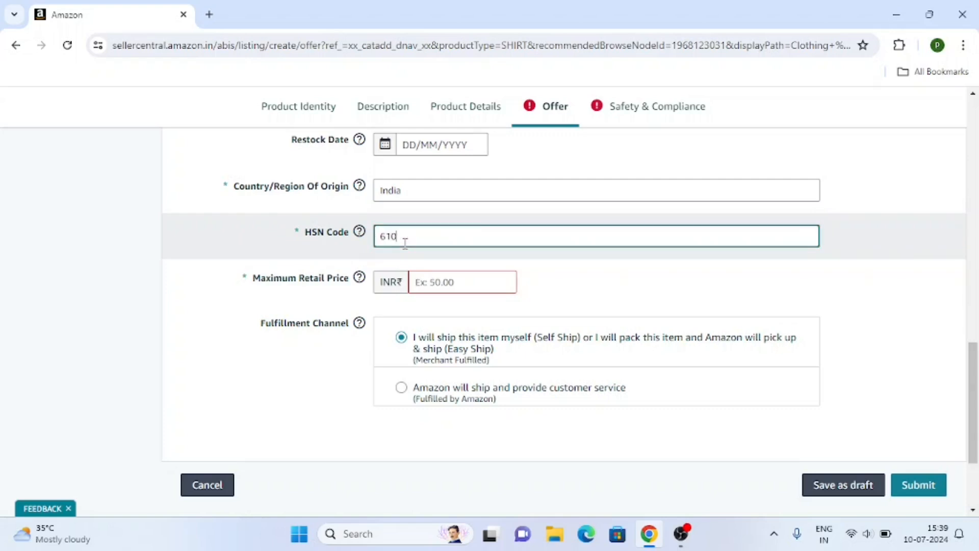
scroll(196, 313, "down", 1)
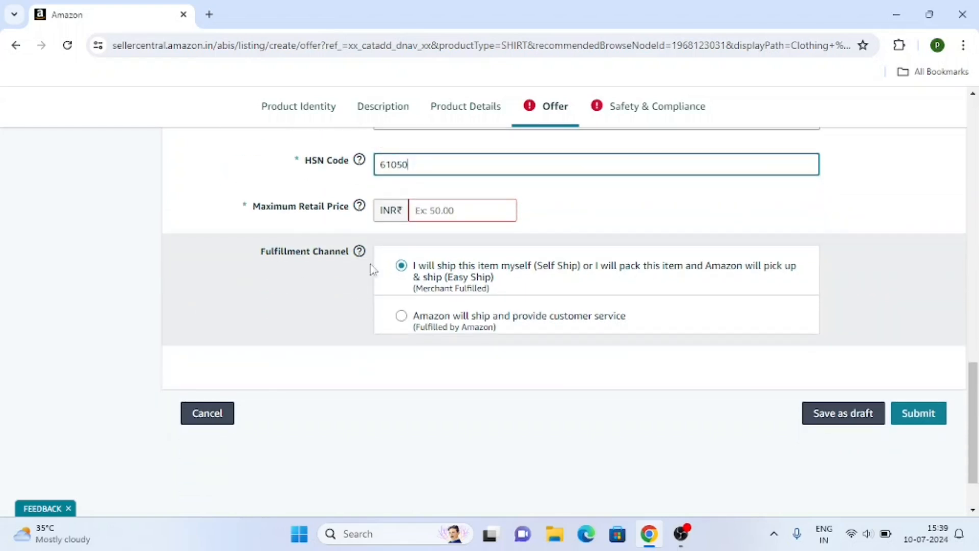
Enter INR 1500 as the Maximum Retail Price.
left_click(460, 211)
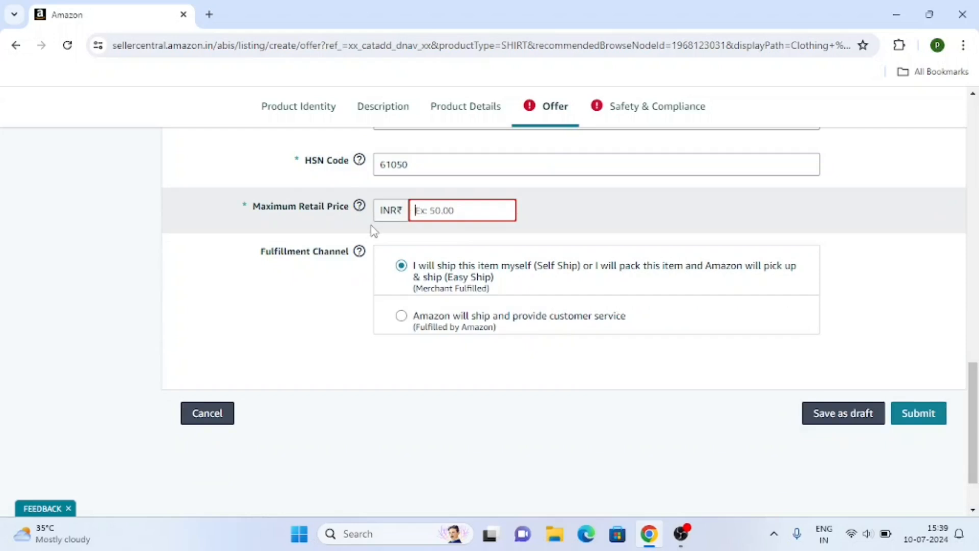
scroll(374, 232, "up", 5)
scroll(459, 255, "up", 2)
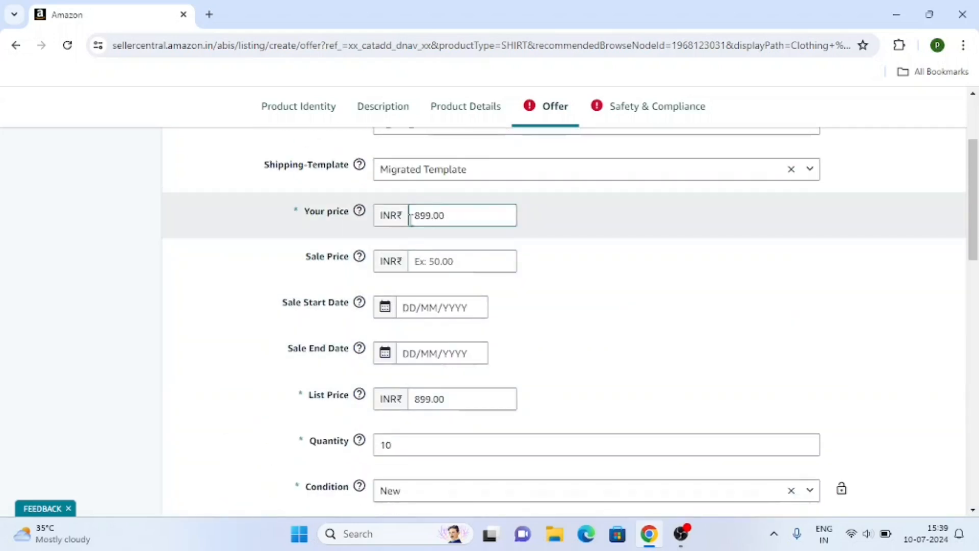
scroll(428, 245, "down", 2)
left_click(412, 326)
scroll(422, 320, "down", 8)
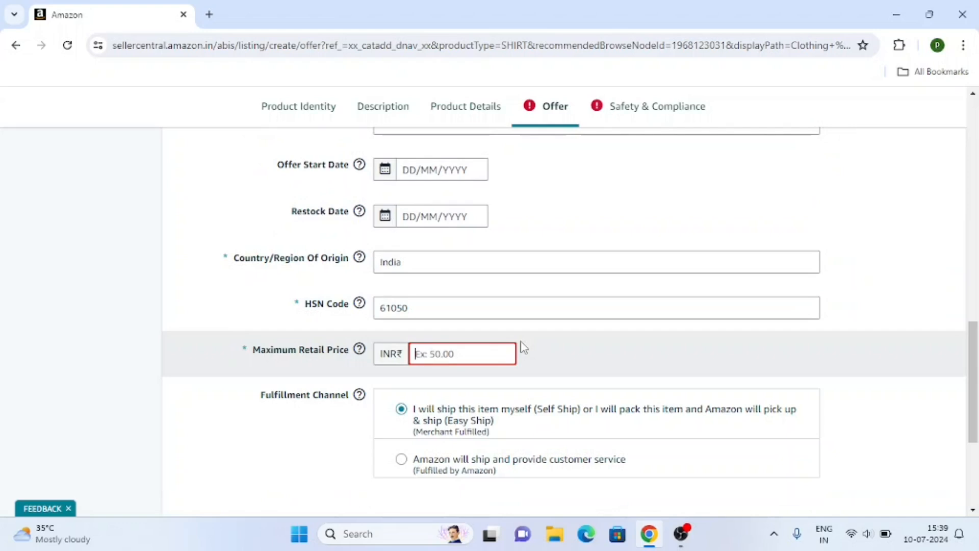
type("1500")
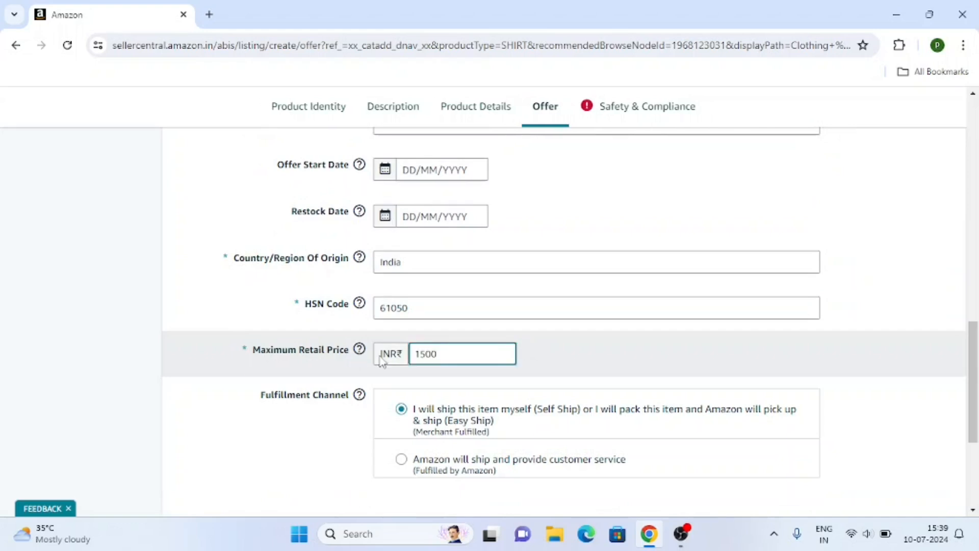
scroll(382, 361, "up", 2)
scroll(439, 352, "down", 3)
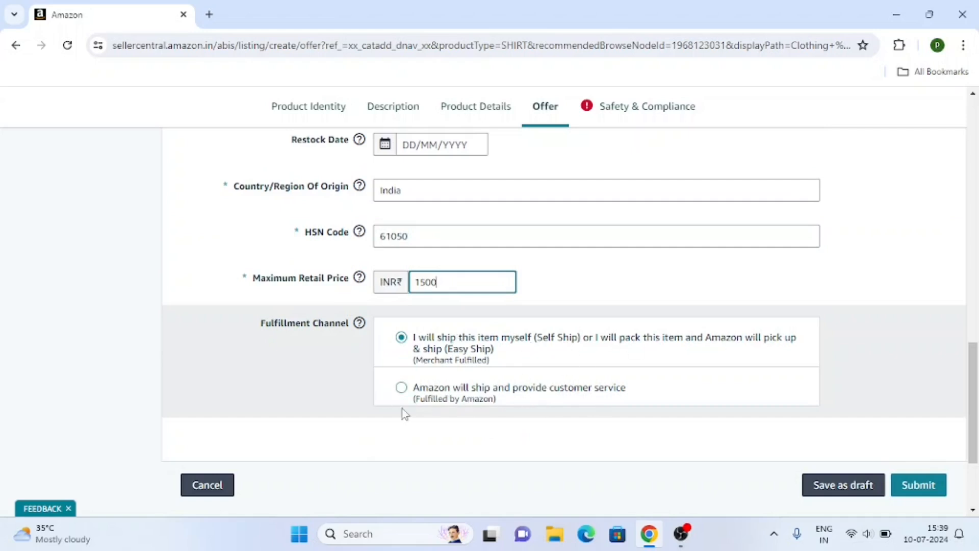
scroll(566, 403, "up", 15)
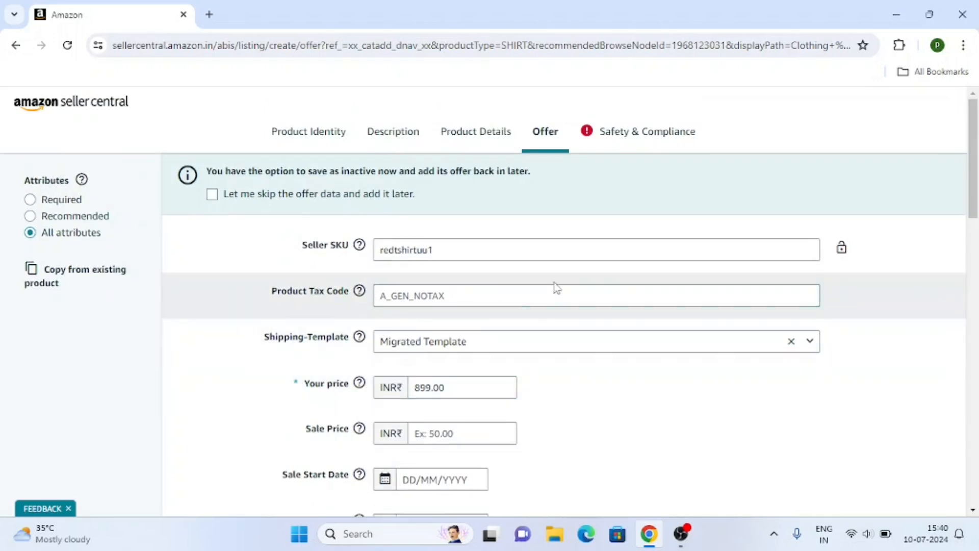
scroll(474, 247, "down", 5)
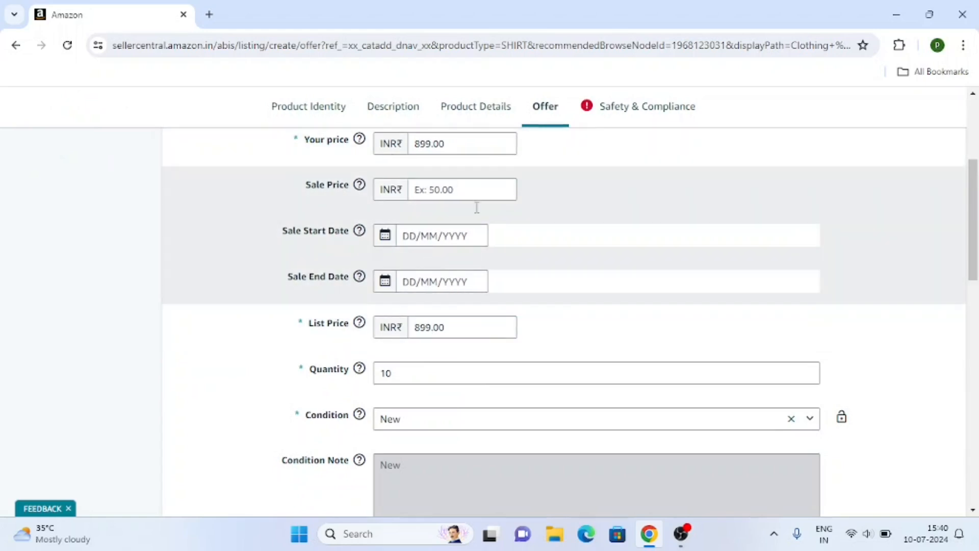
scroll(424, 274, "down", 9)
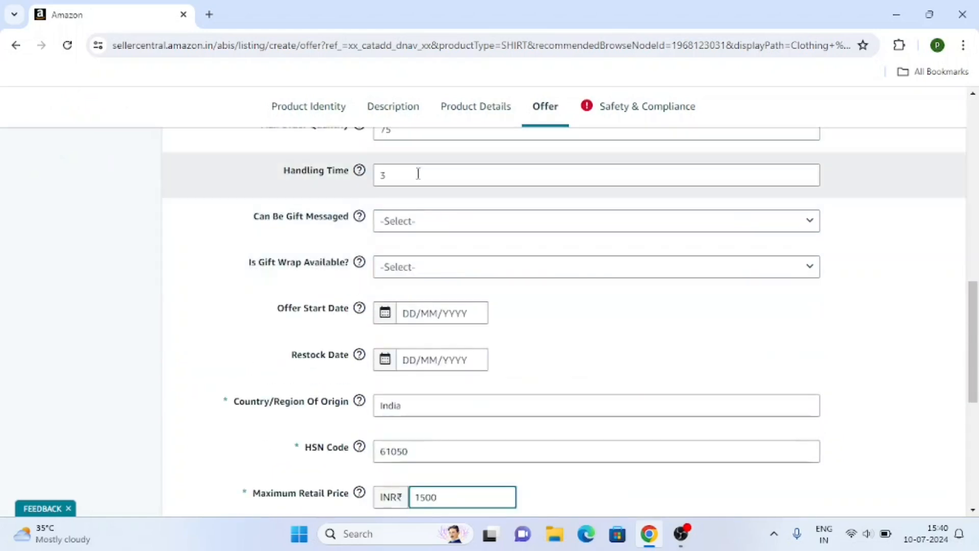
scroll(445, 265, "up", 1)
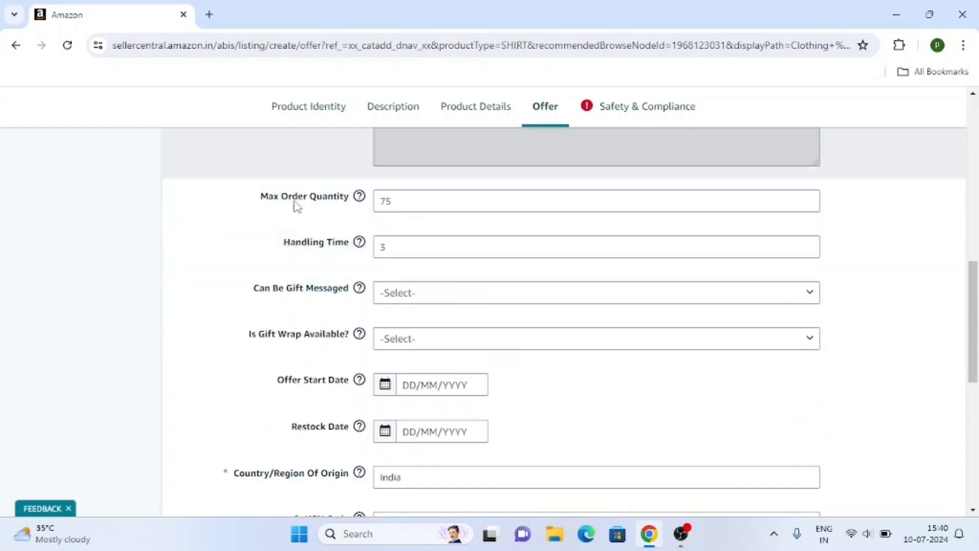
scroll(790, 236, "down", 1)
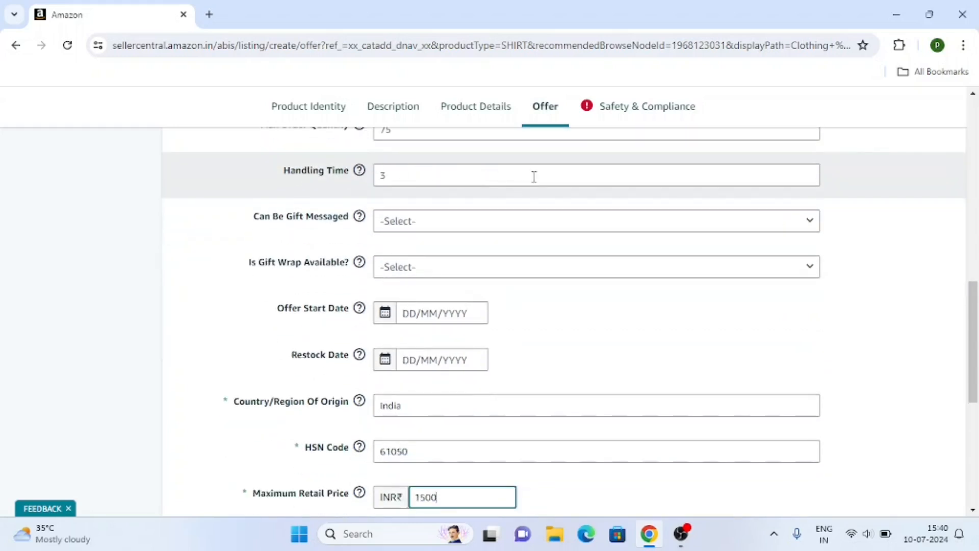
scroll(507, 237, "down", 5)
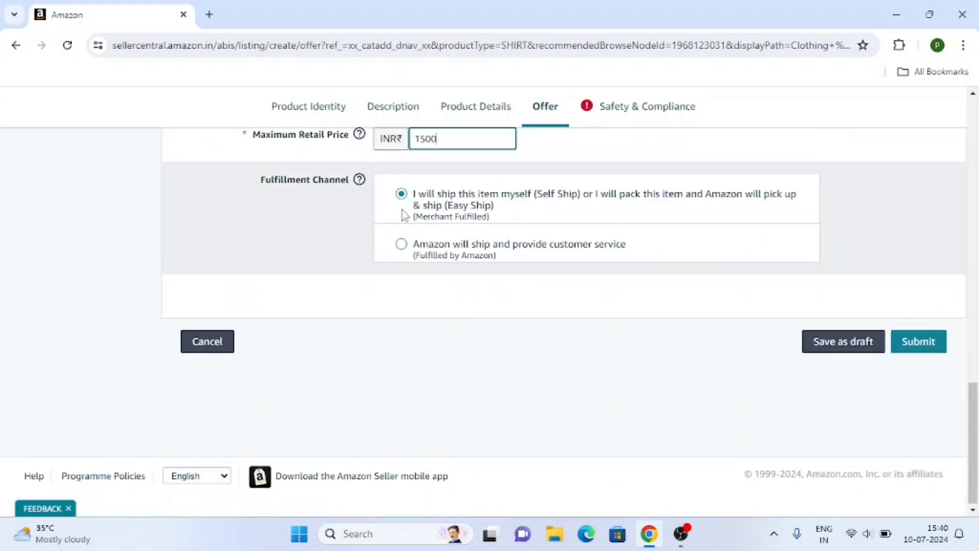
Open Safety & Compliance and scroll past the battery fields to the Manufacturer fields.
left_click(618, 116)
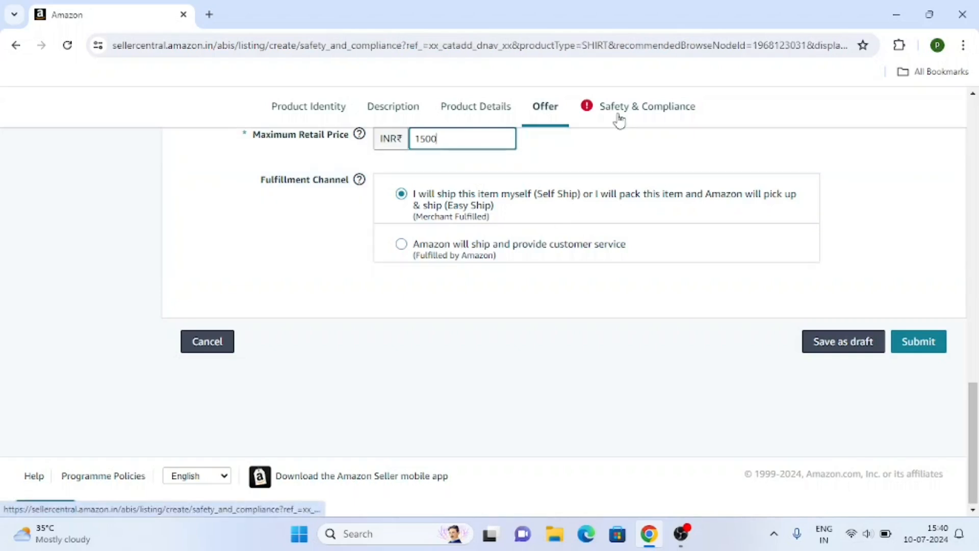
mouse_move(360, 228)
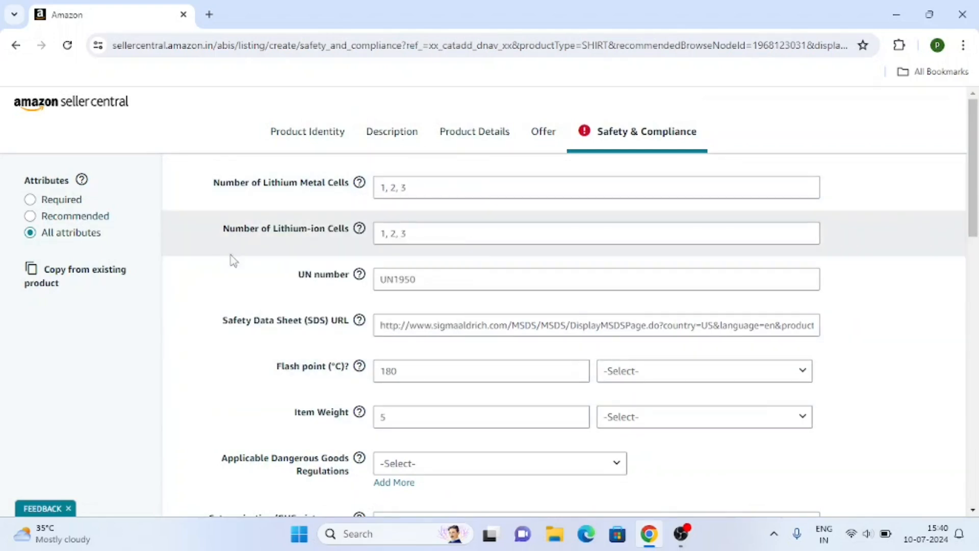
scroll(469, 255, "down", 3)
scroll(470, 254, "up", 3)
scroll(529, 277, "down", 7)
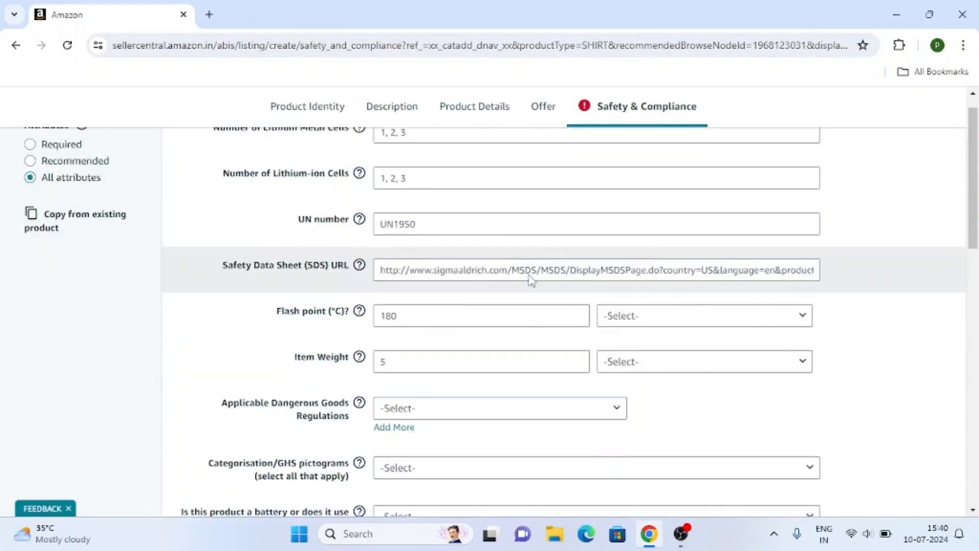
scroll(554, 243, "down", 5)
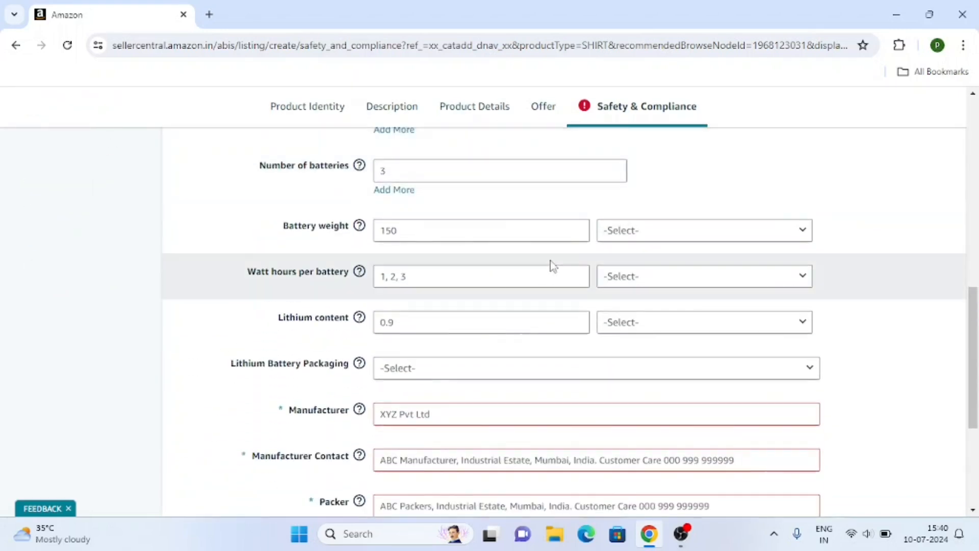
scroll(556, 373, "down", 2)
Enter 'paarkgenesis ltd' as Manufacturer, then fill in the Manufacturer Contact and Packer address fields.
left_click(459, 277)
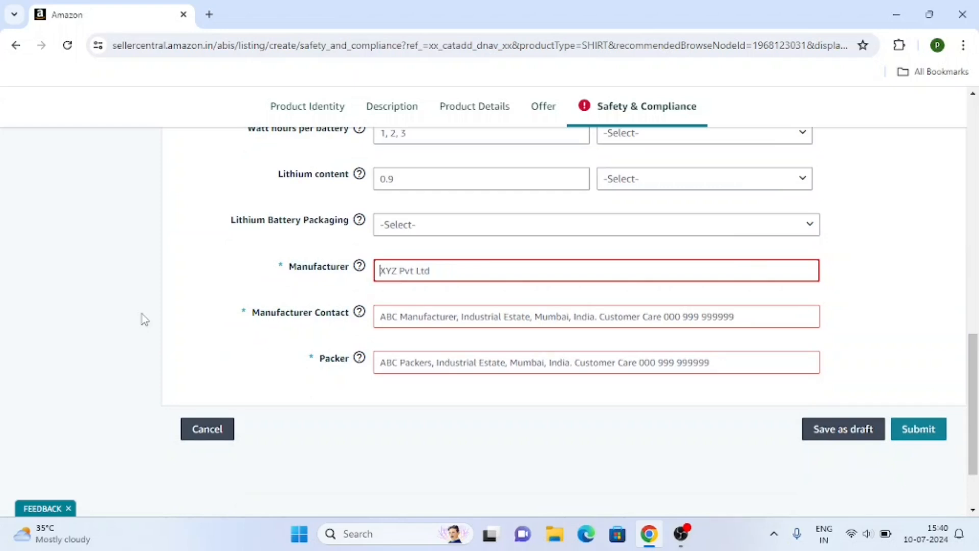
type("paarkgenesis lt")
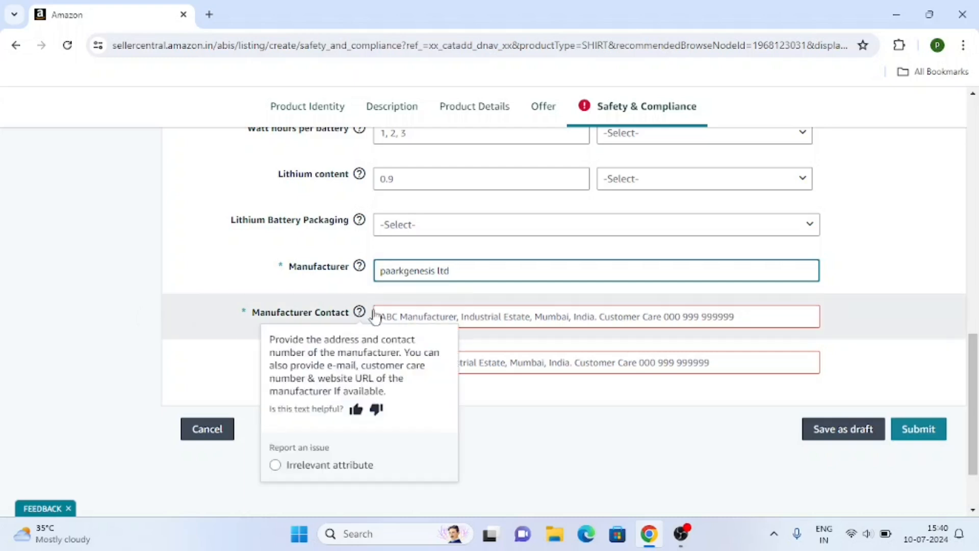
type("d")
left_click(397, 313)
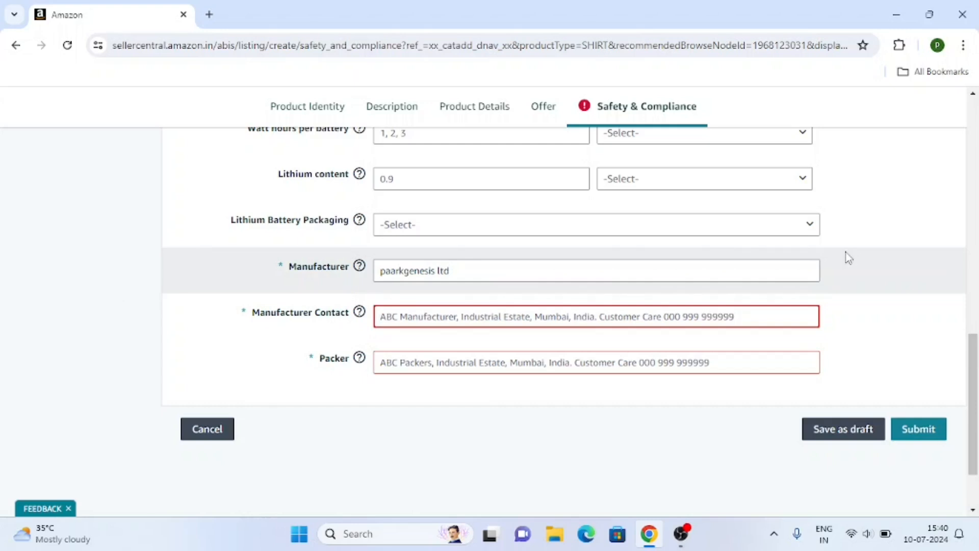
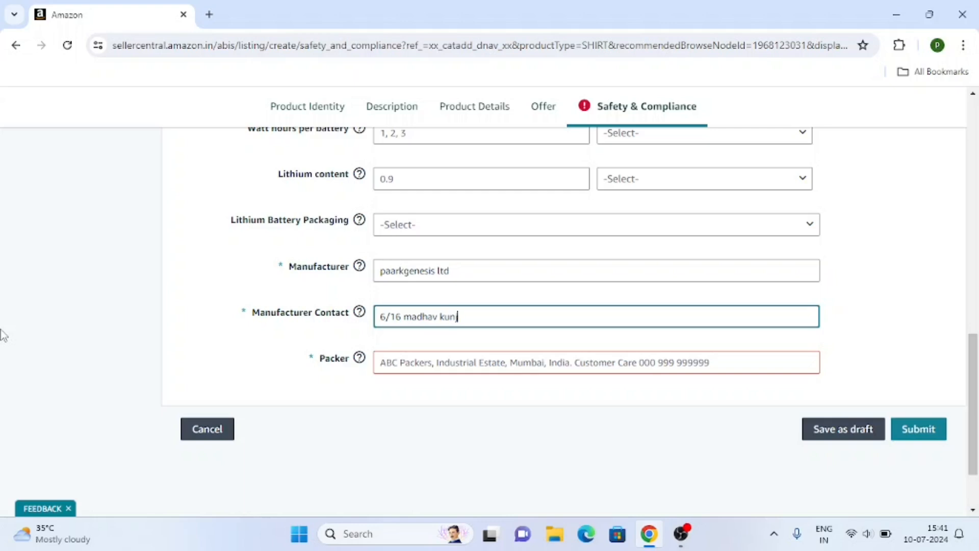
key("Tab")
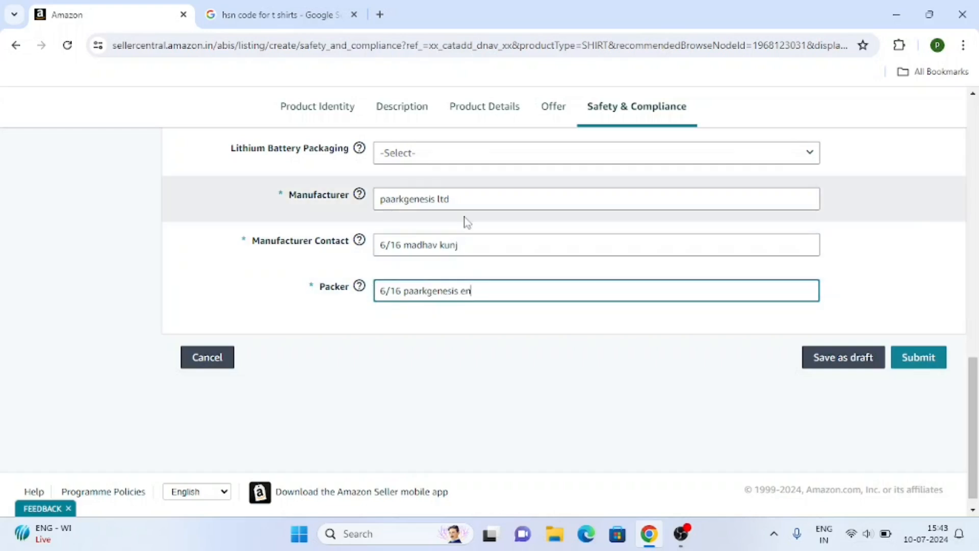
scroll(409, 226, "up", 5)
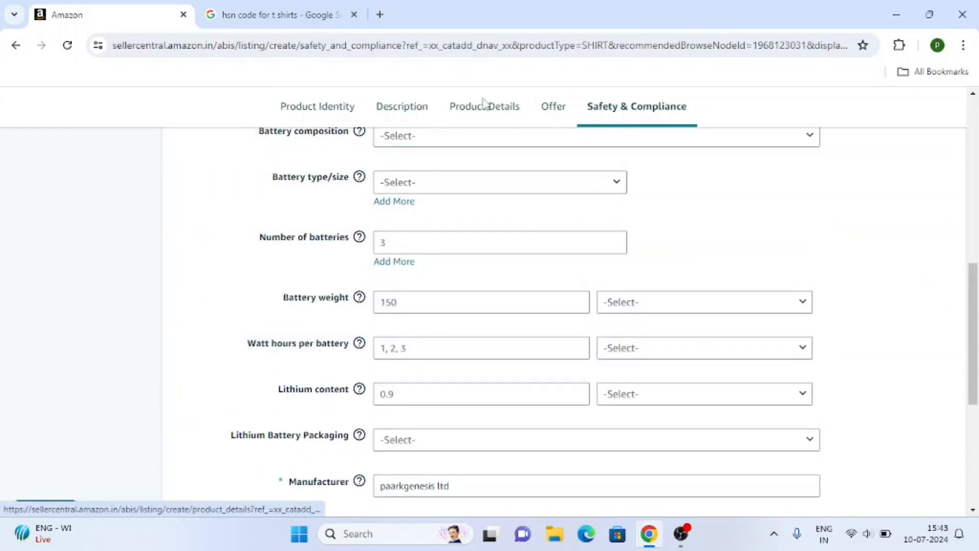
scroll(617, 183, "down", 6)
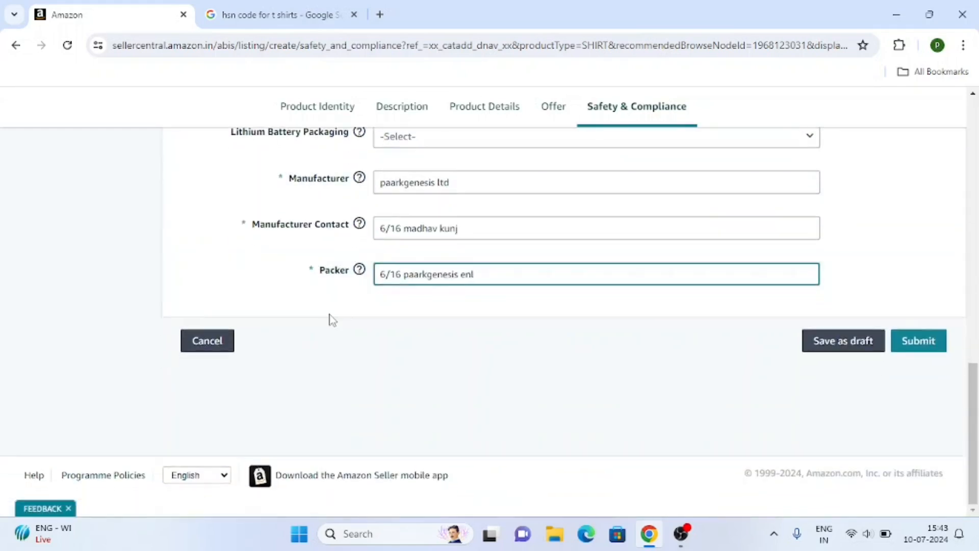
scroll(331, 322, "up", 12)
scroll(336, 322, "down", 12)
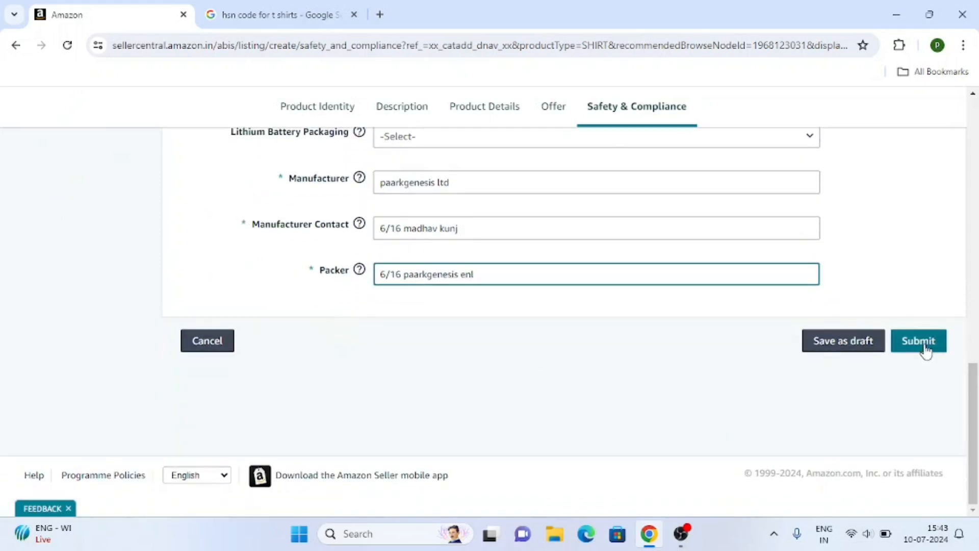
Submit the finished men's red cotton T-shirt listing.
left_click(924, 348)
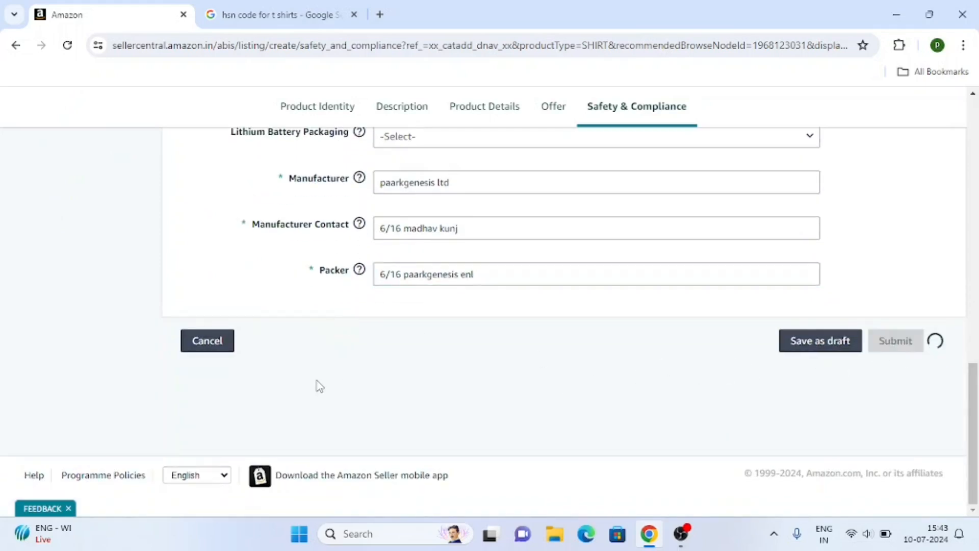